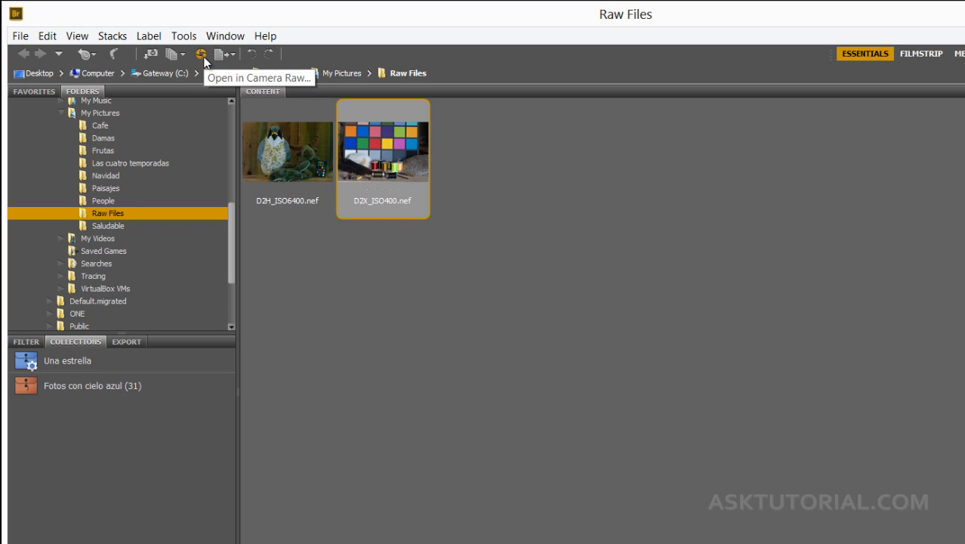
# - Open D2X_ISO400.nef in Camera Raw and toggle its full-screen mode on and off
pyautogui.click(204, 60)
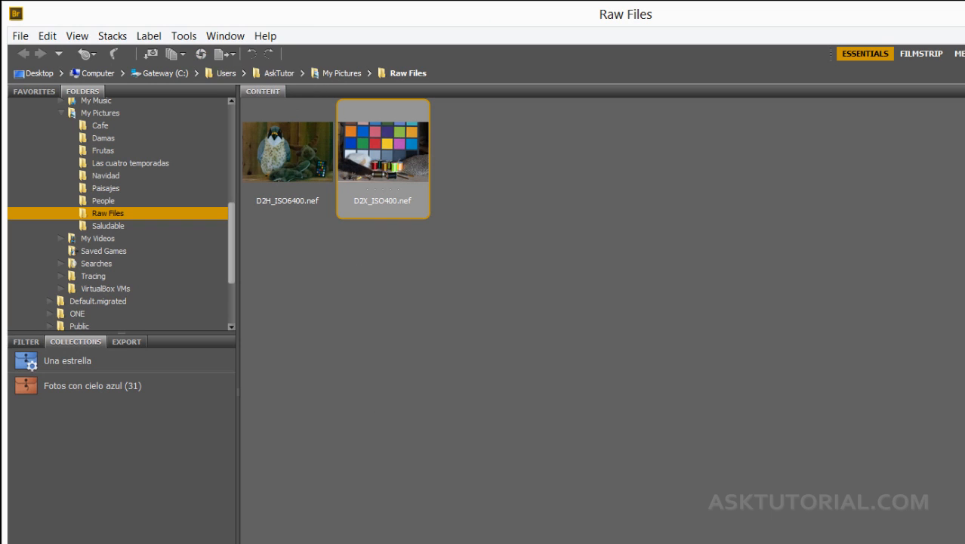
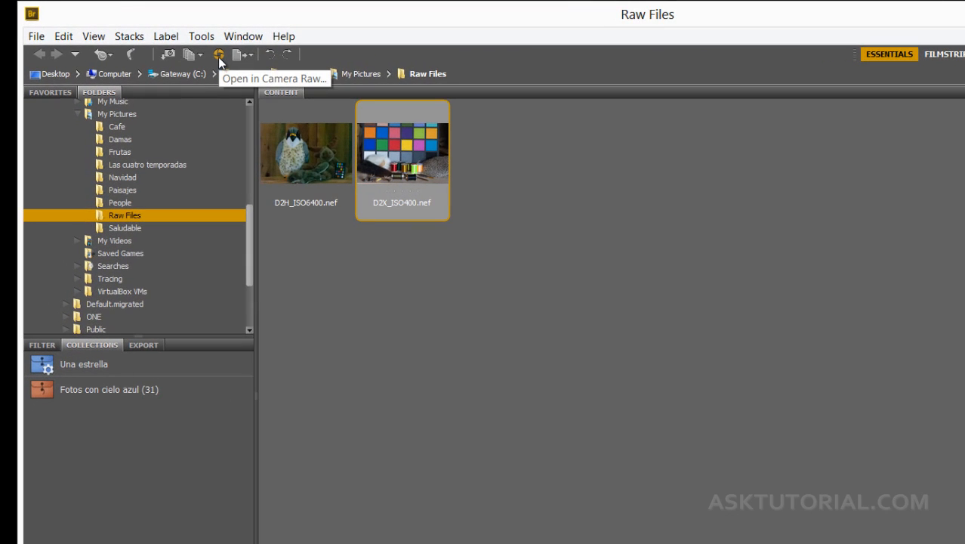
pyautogui.click(218, 56)
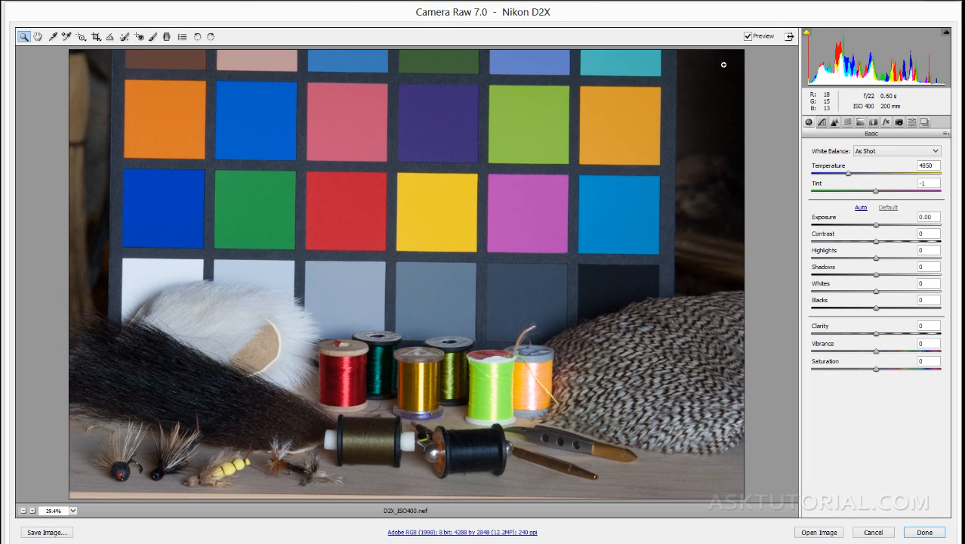
pyautogui.click(789, 39)
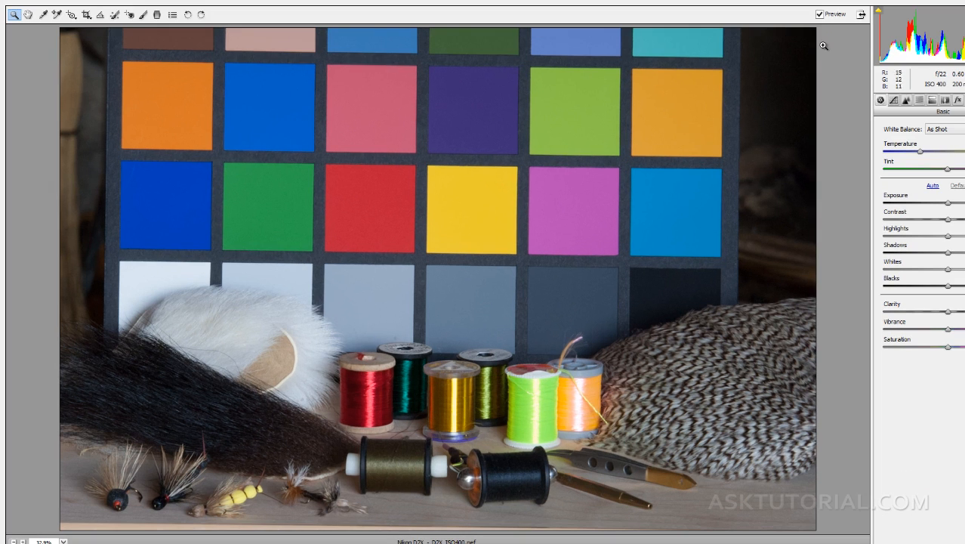
pyautogui.click(861, 15)
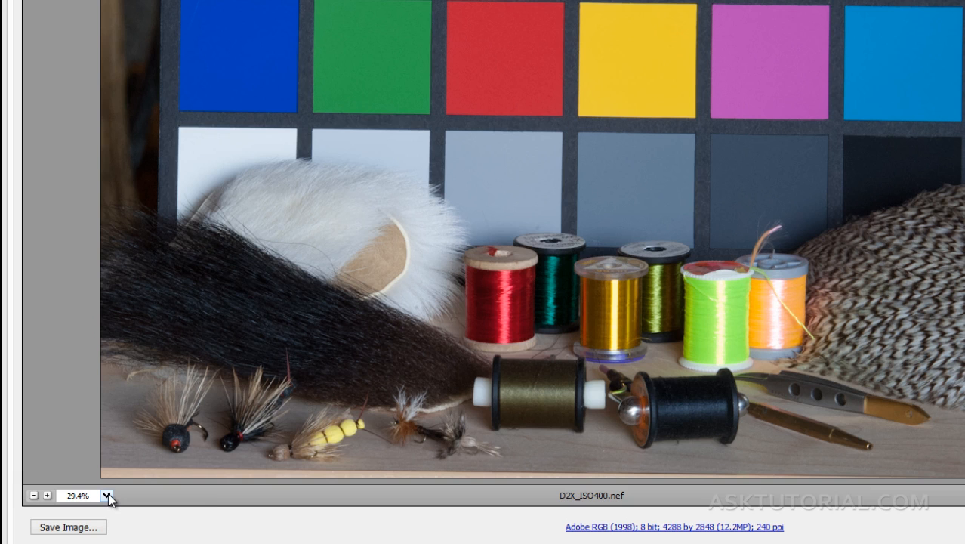
# - View the photo at 25%, 50% and 100% magnification
pyautogui.click(108, 495)
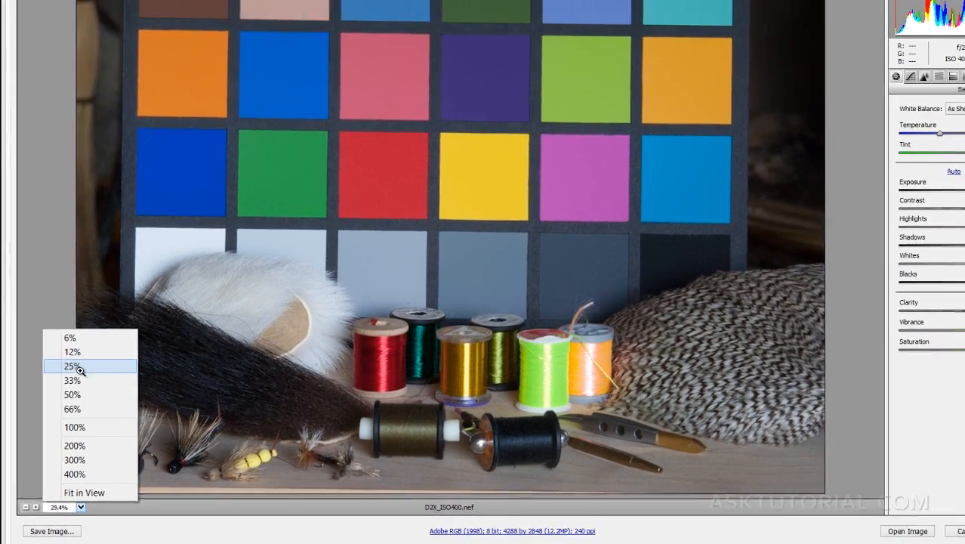
pyautogui.click(96, 310)
pyautogui.click(78, 508)
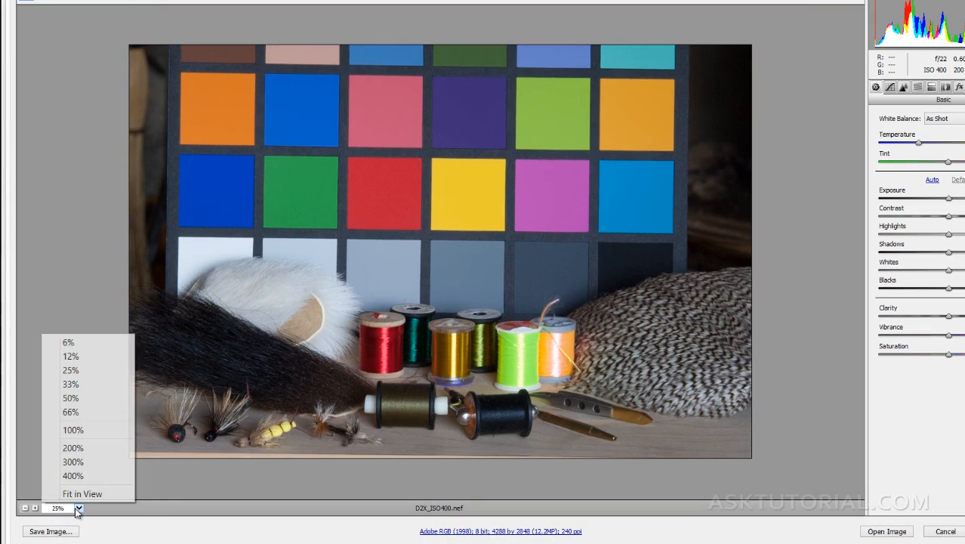
pyautogui.click(85, 399)
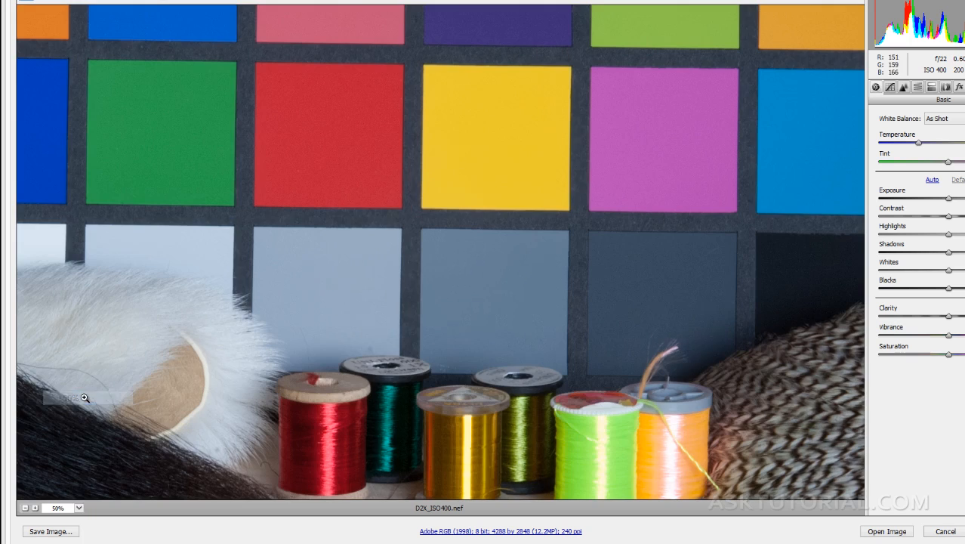
pyautogui.click(78, 508)
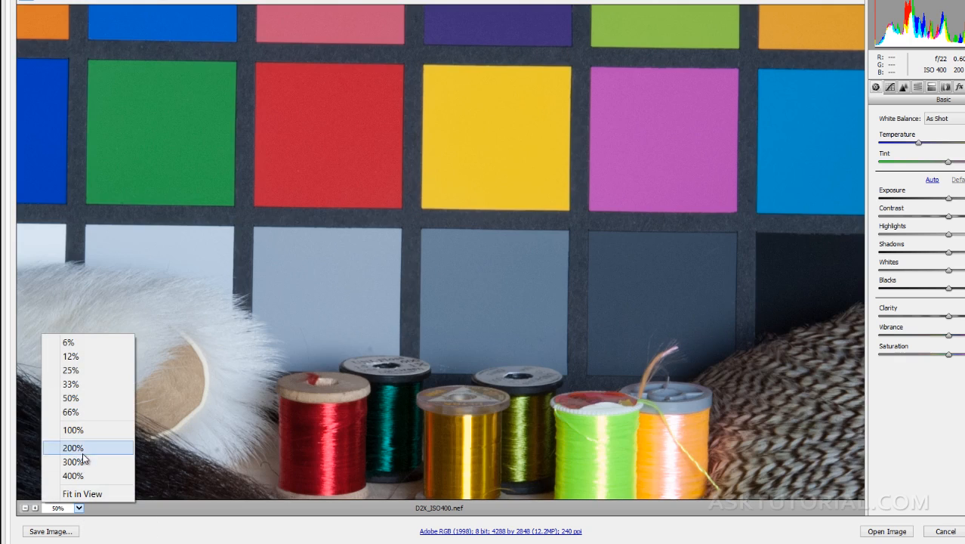
pyautogui.click(80, 430)
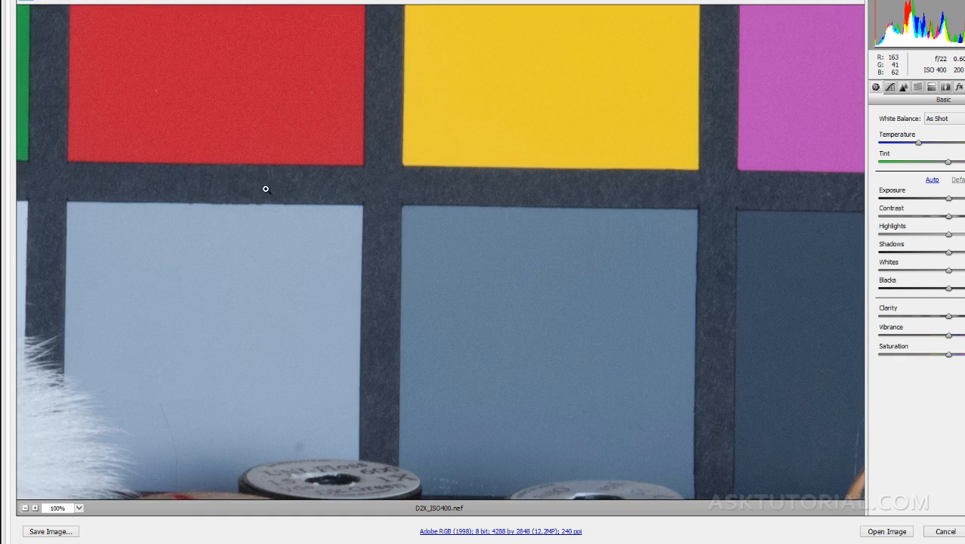
# - Fit the photo in view, reduce the zoom to 25%, and fit it in view again
pyautogui.click(79, 507)
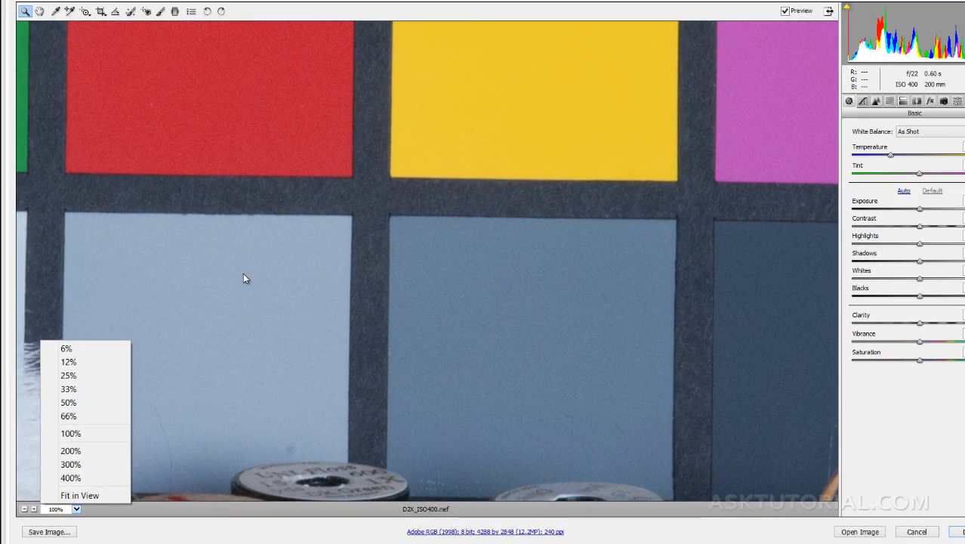
pyautogui.click(87, 494)
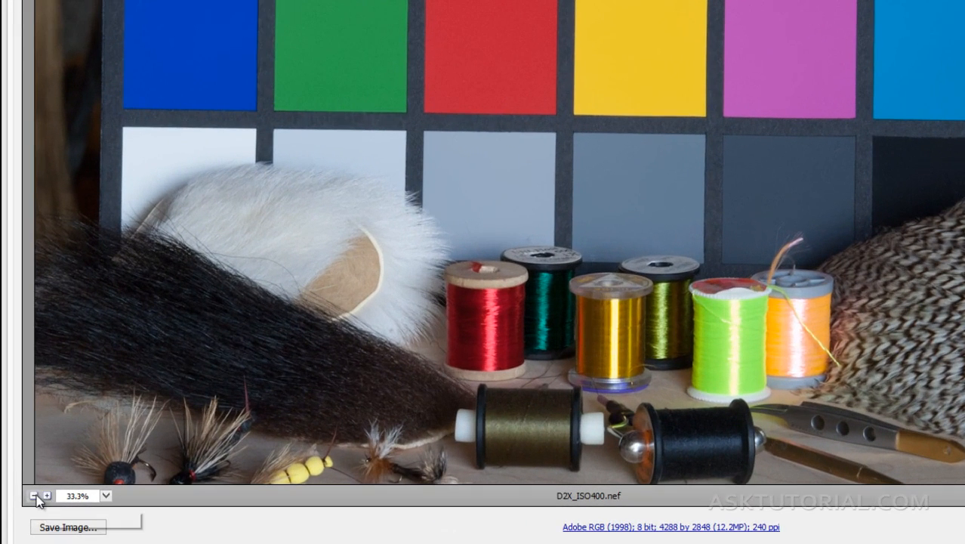
pyautogui.click(34, 496)
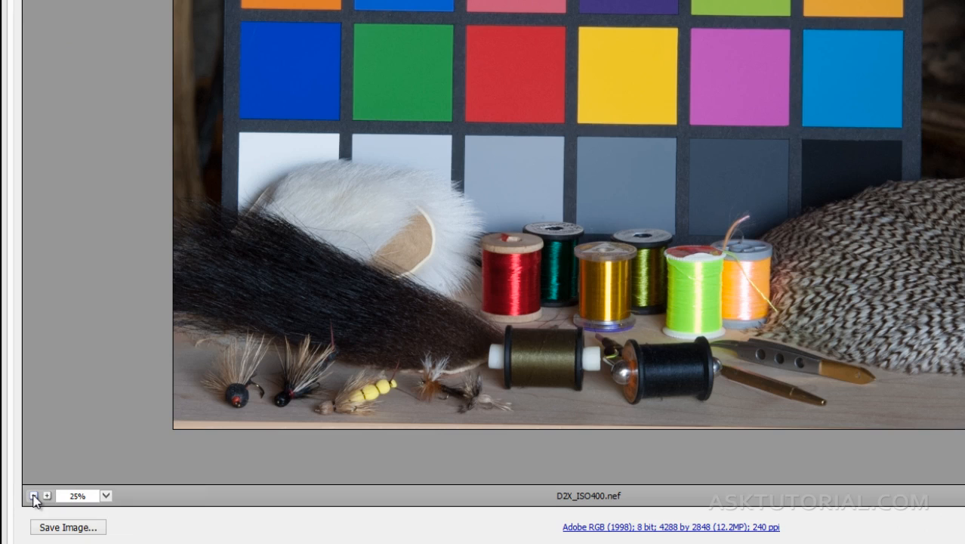
pyautogui.click(106, 496)
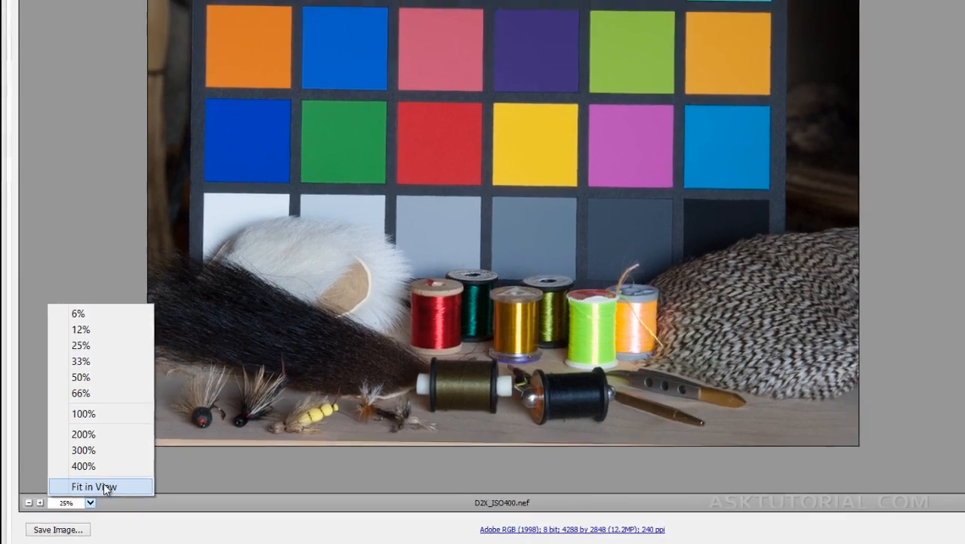
pyautogui.click(100, 477)
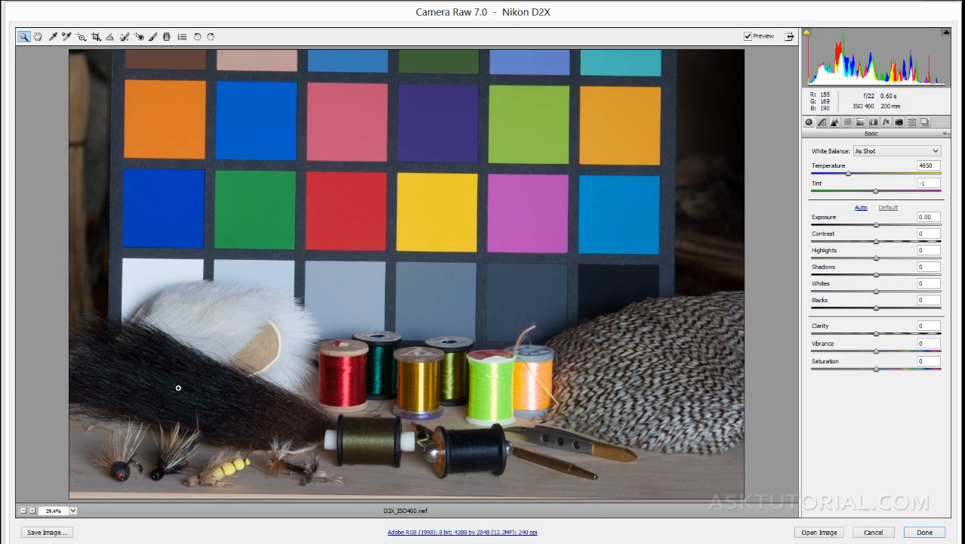
# - Look at the file extension choices in the image save options and close them without saving
pyautogui.click(62, 534)
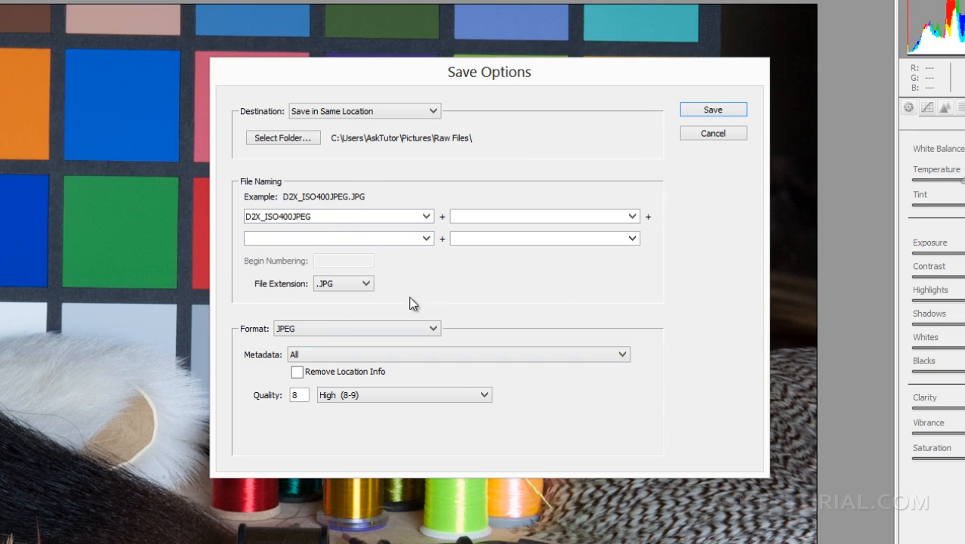
pyautogui.click(366, 283)
pyautogui.click(407, 286)
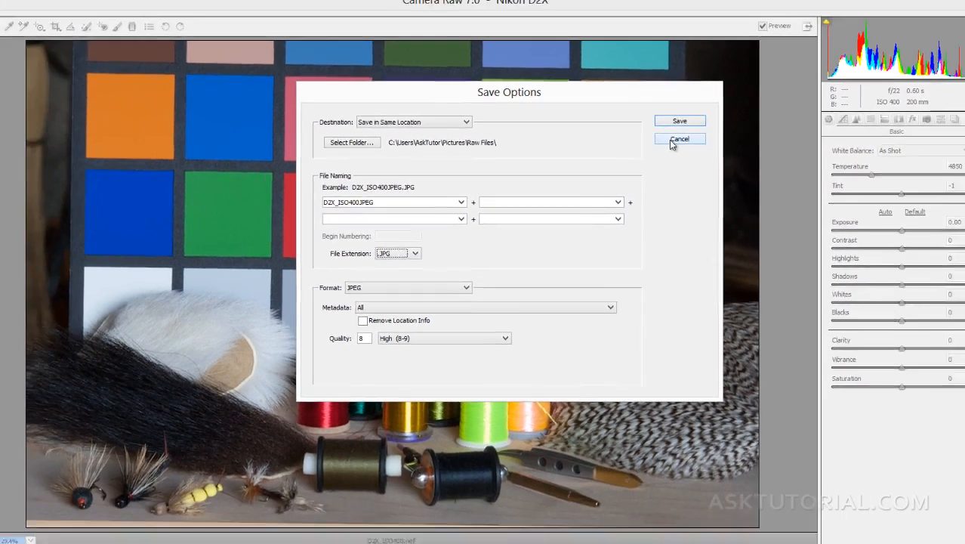
pyautogui.click(713, 133)
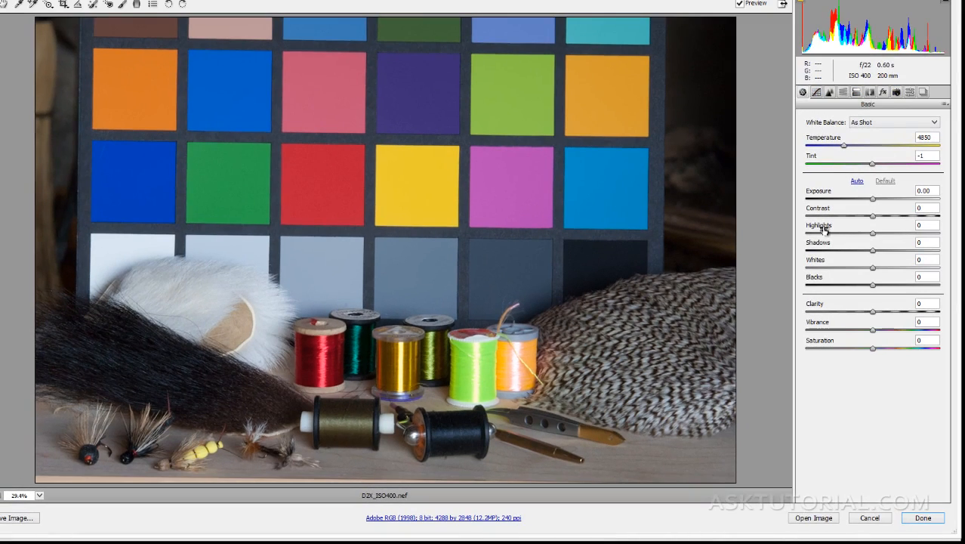
# - Look through the adjustment categories, including Camera Calibration, and return to the Basic settings
pyautogui.click(817, 92)
pyautogui.click(829, 92)
pyautogui.click(844, 92)
pyautogui.click(856, 92)
pyautogui.click(870, 92)
pyautogui.click(883, 92)
pyautogui.click(896, 92)
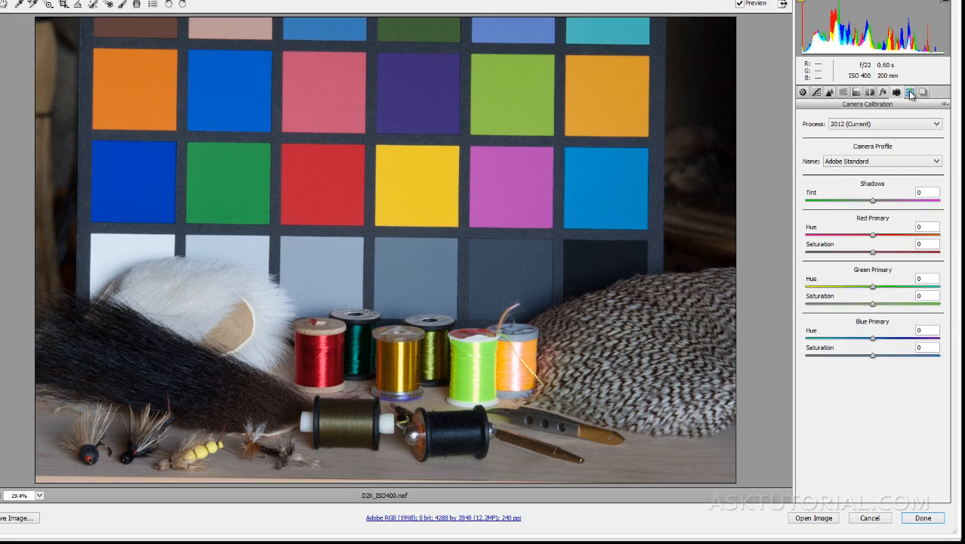
pyautogui.click(910, 92)
pyautogui.click(805, 93)
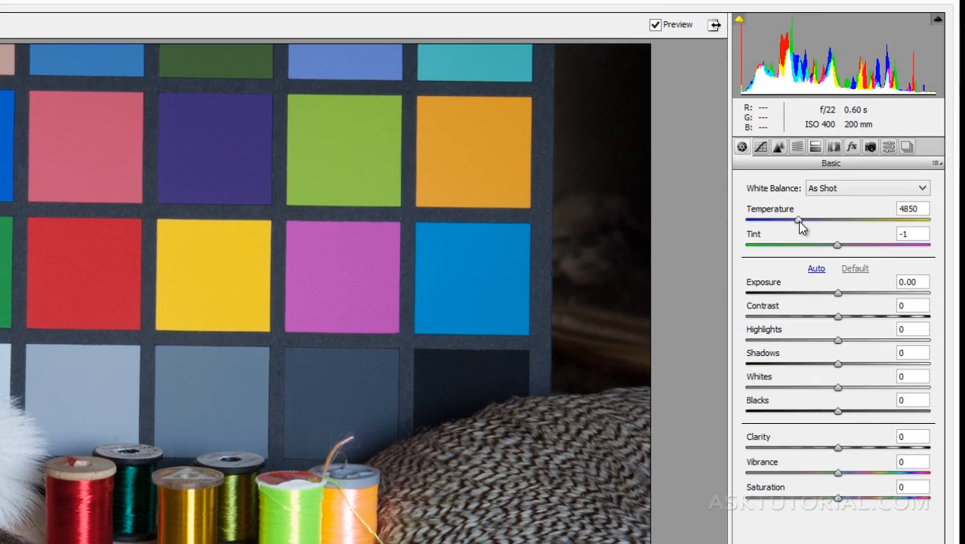
# - Try a cooler white balance temperature of 4200 and bring it back to 4850
pyautogui.moveTo(799, 224)
pyautogui.mouseDown()
pyautogui.moveTo(836, 228)
pyautogui.moveTo(835, 220)
pyautogui.moveTo(787, 221)
pyautogui.mouseUp()
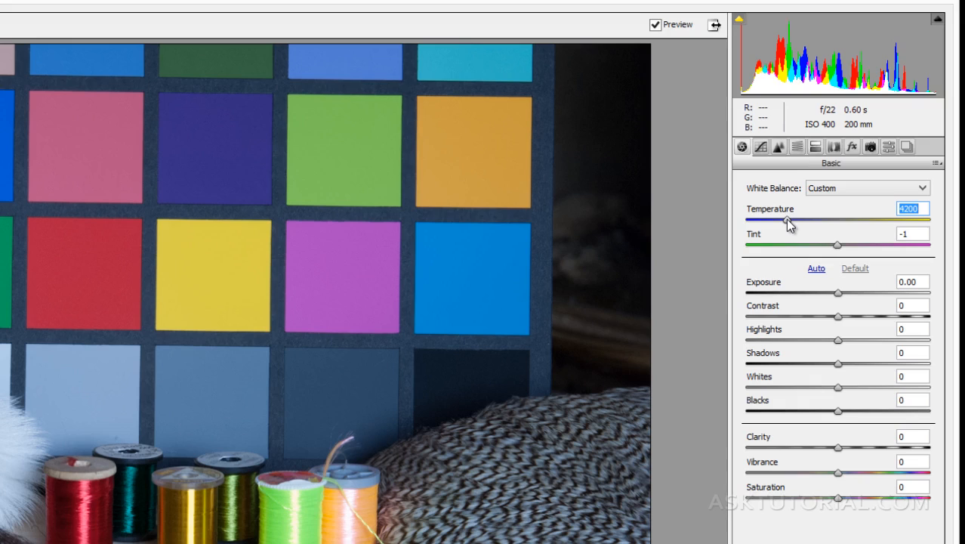
pyautogui.moveTo(787, 220)
pyautogui.mouseDown()
pyautogui.moveTo(818, 219)
pyautogui.moveTo(798, 225)
pyautogui.mouseUp()
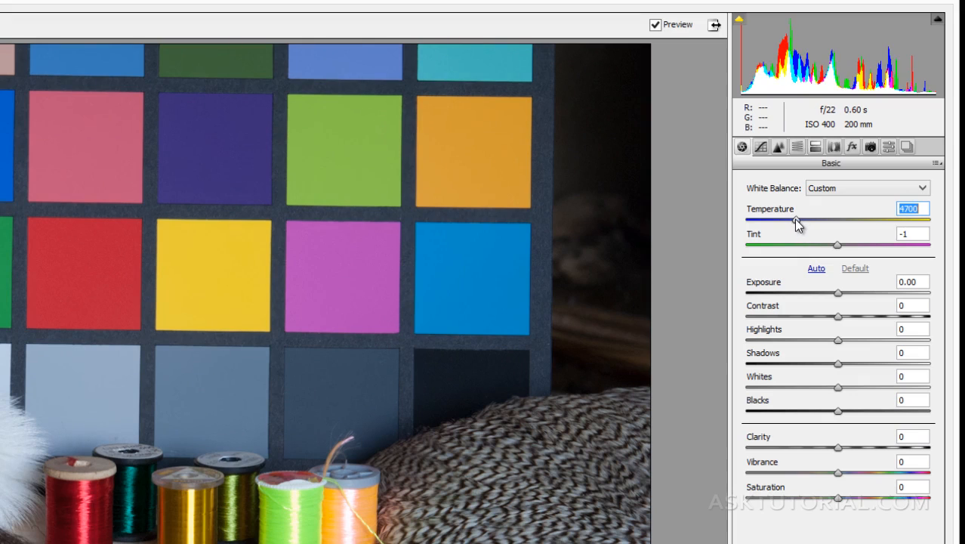
pyautogui.moveTo(796, 223); pyautogui.dragTo(797, 224)
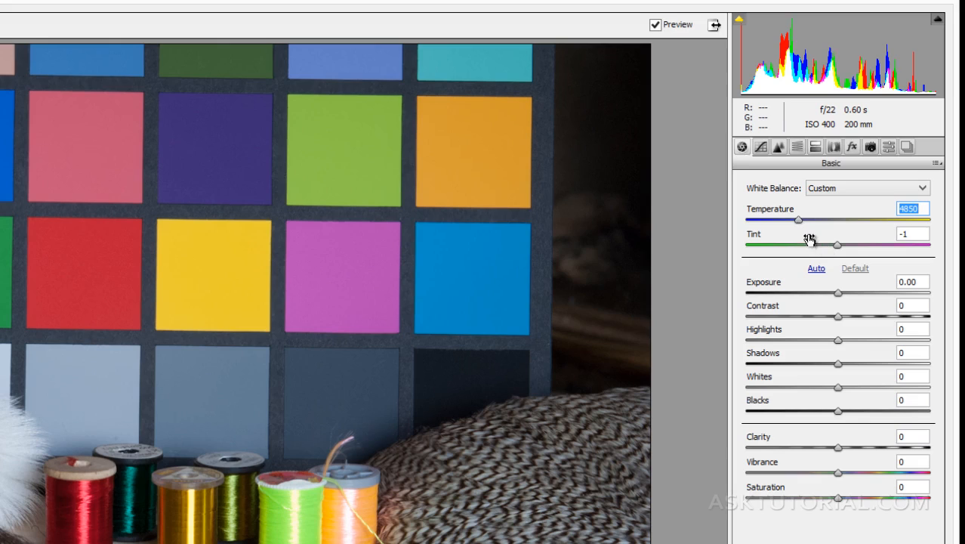
# - Try the Tint at -14 and shifted towards magenta, and reset it to -1
pyautogui.moveTo(838, 248)
pyautogui.mouseDown()
pyautogui.moveTo(856, 251)
pyautogui.moveTo(850, 257)
pyautogui.moveTo(888, 249)
pyautogui.moveTo(799, 257)
pyautogui.moveTo(840, 251)
pyautogui.moveTo(824, 254)
pyautogui.mouseUp()
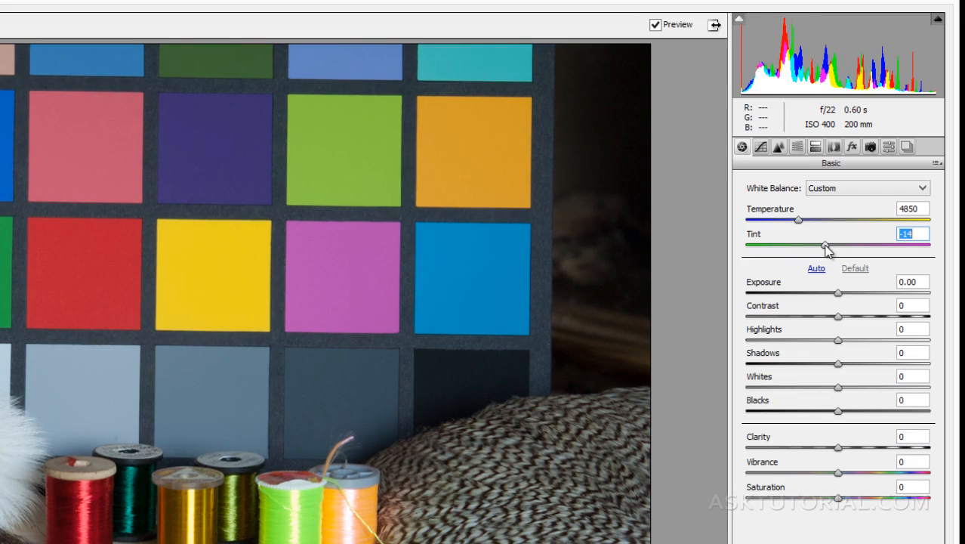
pyautogui.moveTo(825, 247); pyautogui.dragTo(885, 250)
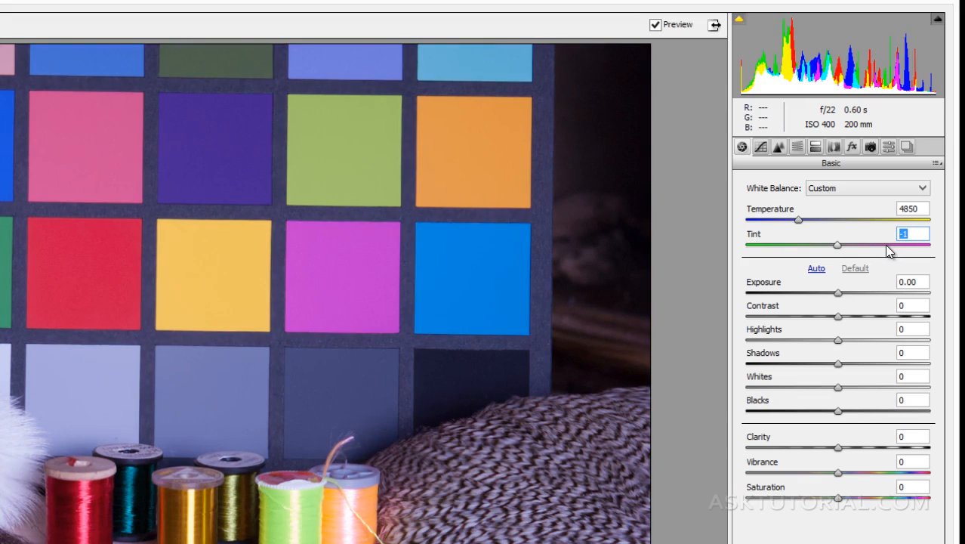
pyautogui.doubleClick(886, 246)
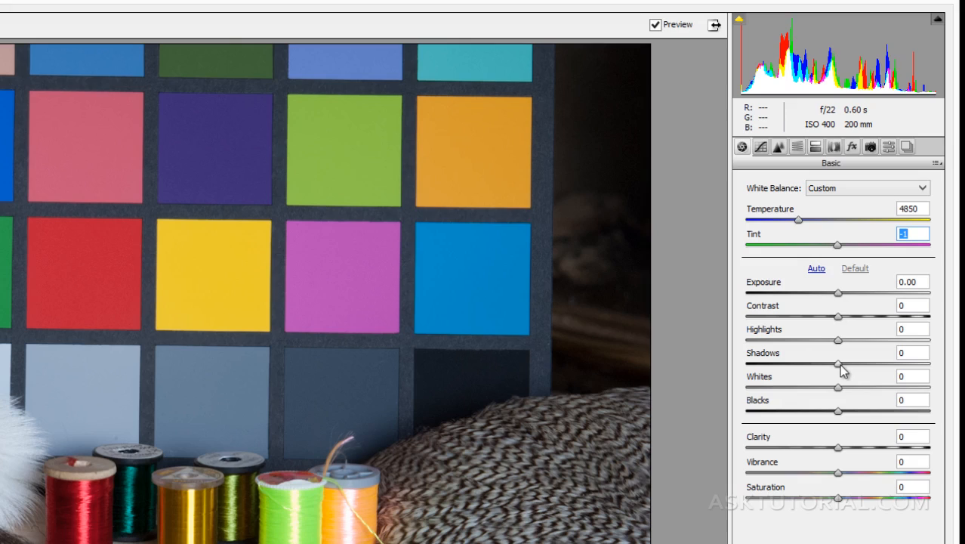
# - Try darkening the photo with a lower Exposure and reset it to 0.00
pyautogui.click(838, 292)
pyautogui.moveTo(837, 292); pyautogui.dragTo(807, 293)
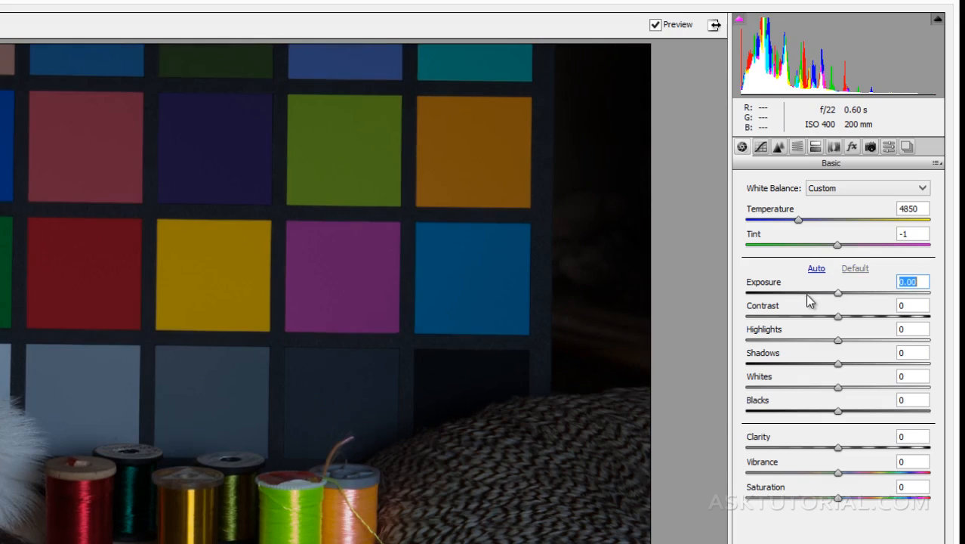
pyautogui.doubleClick(808, 294)
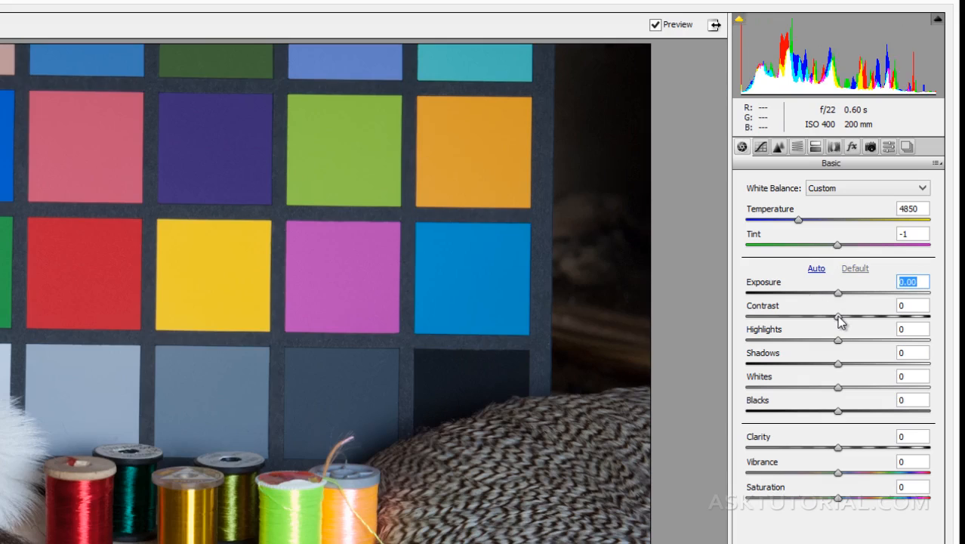
# - Test Contrast at +10 and Highlights at +99, settling on -1 for Contrast and +1 for Highlights
pyautogui.press('Tab')
pyautogui.moveTo(841, 324); pyautogui.dragTo(849, 327)
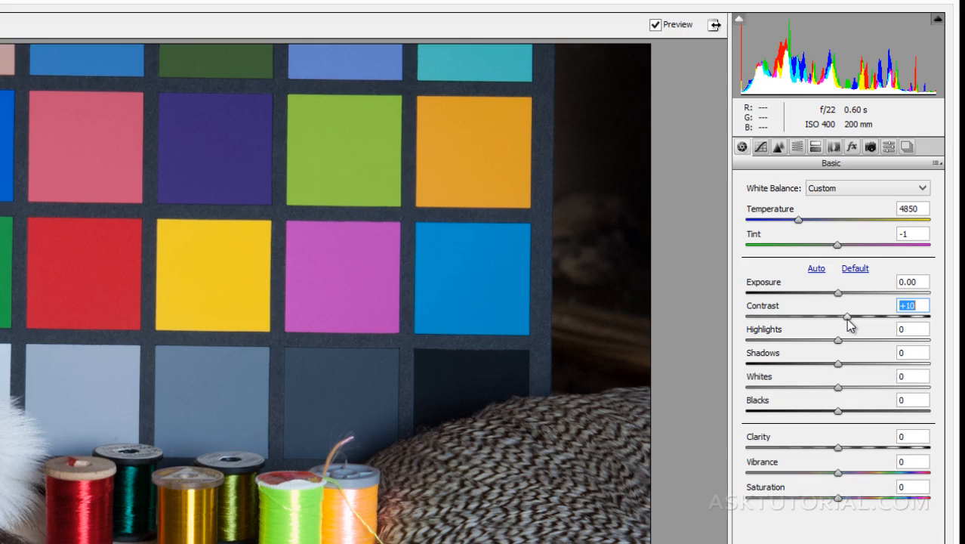
pyautogui.moveTo(849, 321)
pyautogui.mouseDown()
pyautogui.moveTo(869, 320)
pyautogui.moveTo(791, 325)
pyautogui.moveTo(839, 318)
pyautogui.mouseUp()
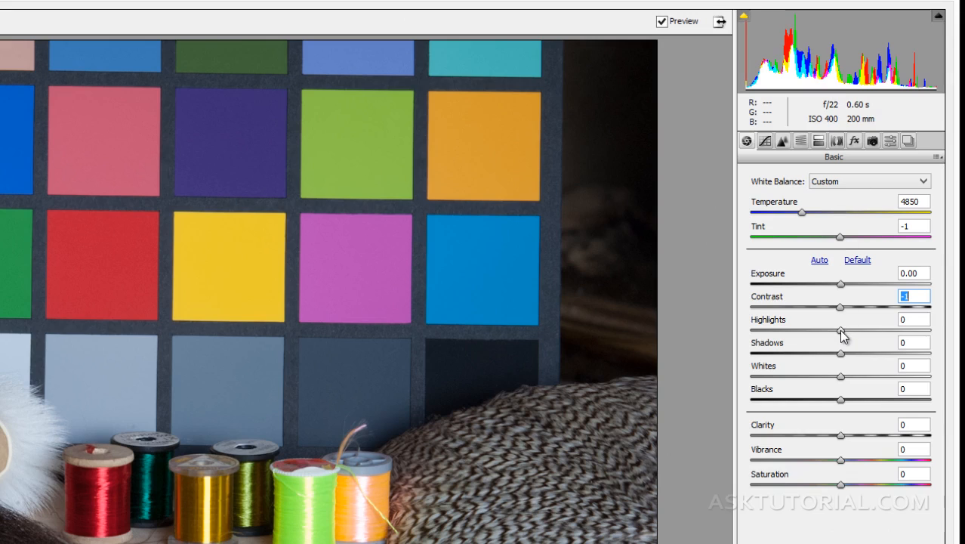
pyautogui.moveTo(841, 330); pyautogui.dragTo(927, 330)
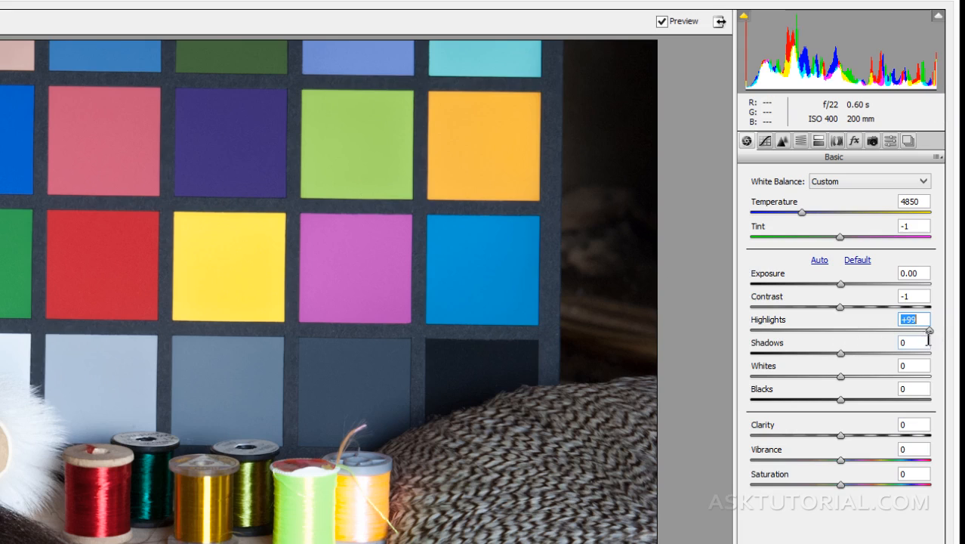
pyautogui.moveTo(930, 336); pyautogui.dragTo(841, 340)
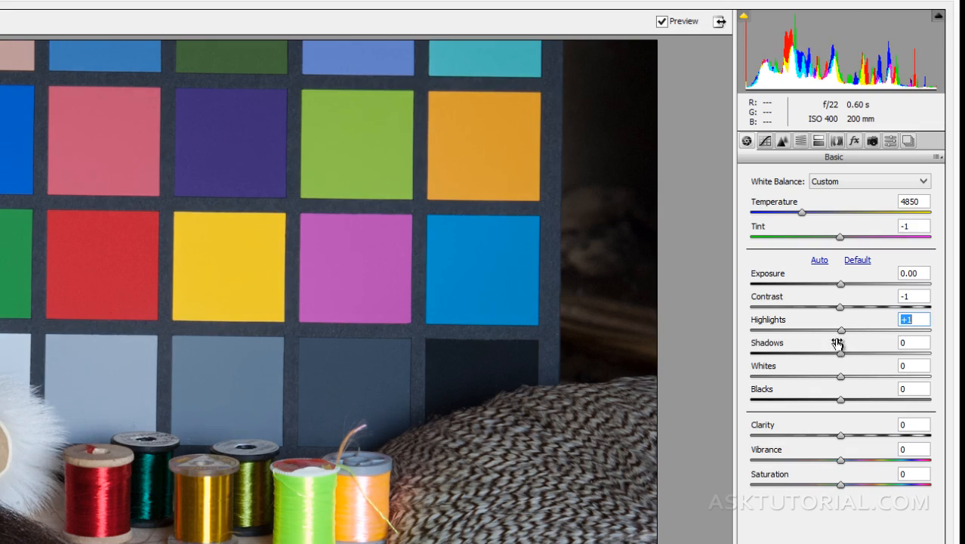
# - Set Shadows to -45, Whites to +59, Blacks to -20 and Clarity to +44
pyautogui.moveTo(842, 353); pyautogui.dragTo(799, 353)
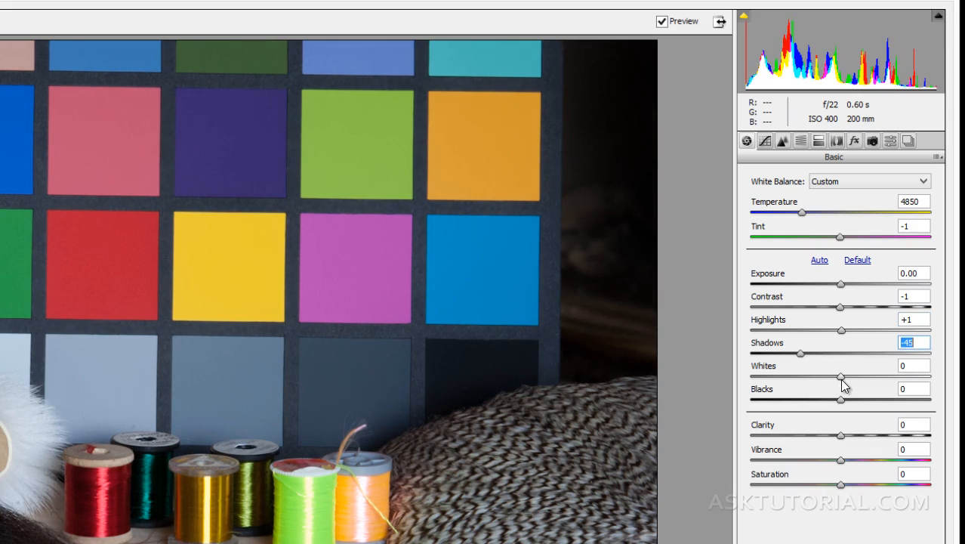
pyautogui.moveTo(842, 383); pyautogui.dragTo(894, 384)
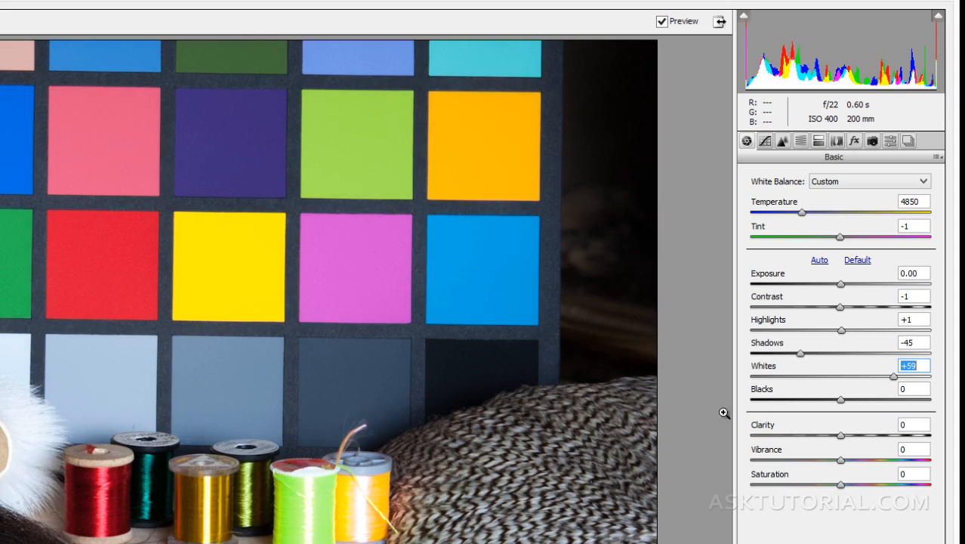
pyautogui.moveTo(841, 404); pyautogui.dragTo(882, 442)
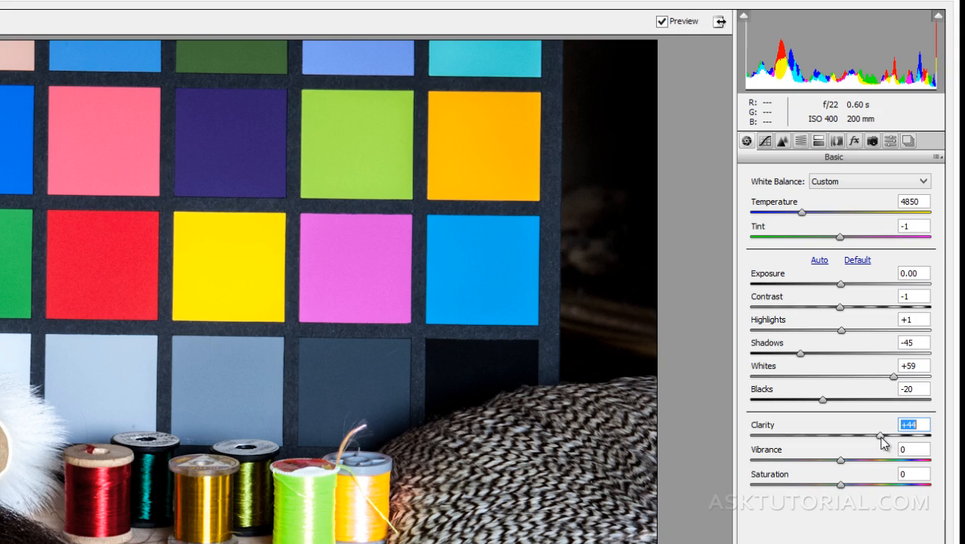
# - Set Vibrance to +17 and Saturation to +26, leaving Clarity at +44
pyautogui.moveTo(883, 444)
pyautogui.mouseDown()
pyautogui.moveTo(807, 443)
pyautogui.moveTo(885, 440)
pyautogui.mouseUp()
pyautogui.moveTo(842, 461)
pyautogui.mouseDown()
pyautogui.moveTo(880, 462)
pyautogui.moveTo(843, 467)
pyautogui.mouseUp()
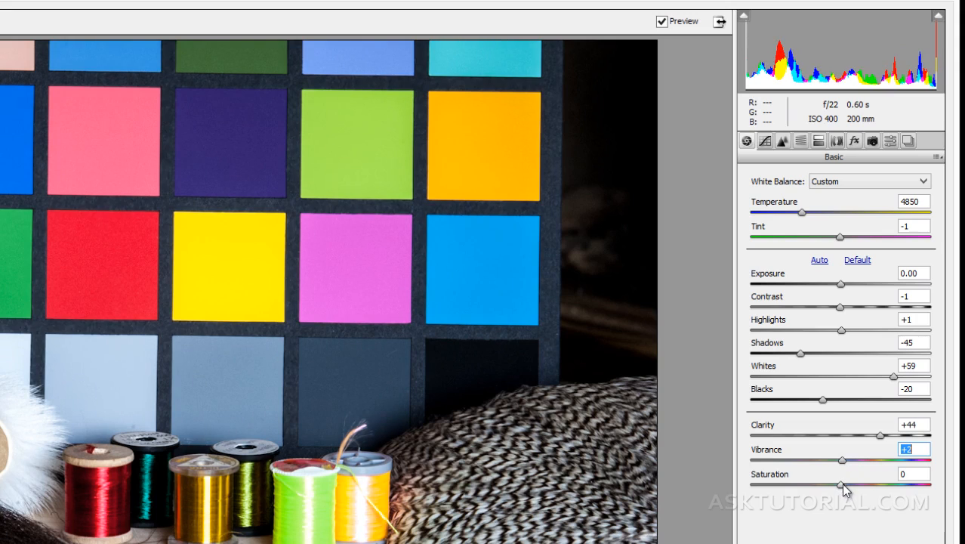
pyautogui.moveTo(842, 484)
pyautogui.mouseDown()
pyautogui.moveTo(871, 484)
pyautogui.moveTo(858, 484)
pyautogui.mouseUp()
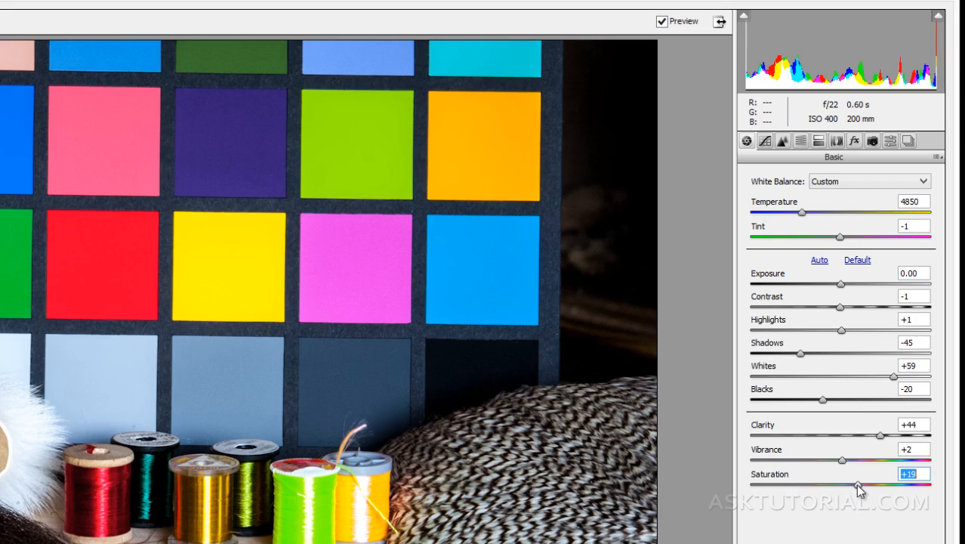
pyautogui.moveTo(859, 491)
pyautogui.mouseDown()
pyautogui.moveTo(932, 487)
pyautogui.moveTo(856, 489)
pyautogui.mouseUp()
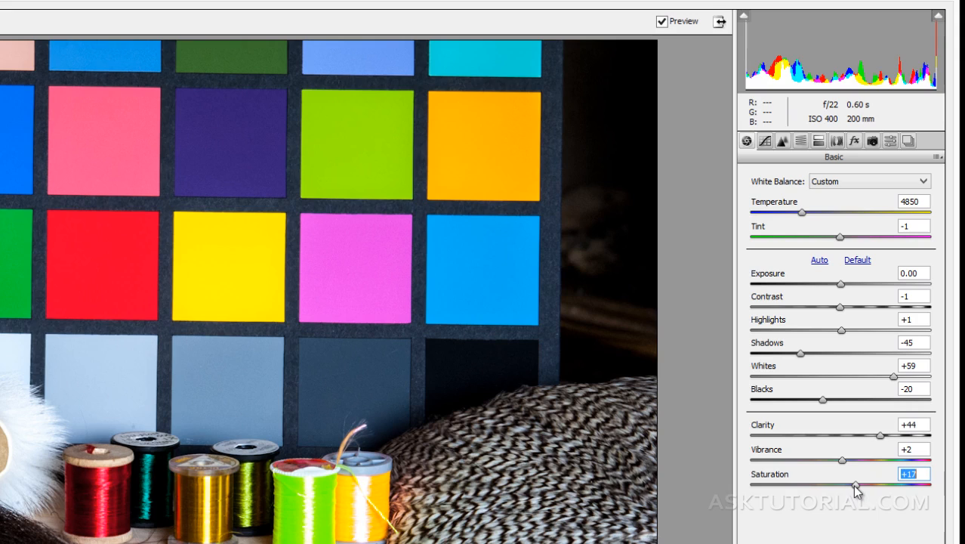
pyautogui.moveTo(856, 489); pyautogui.dragTo(865, 490)
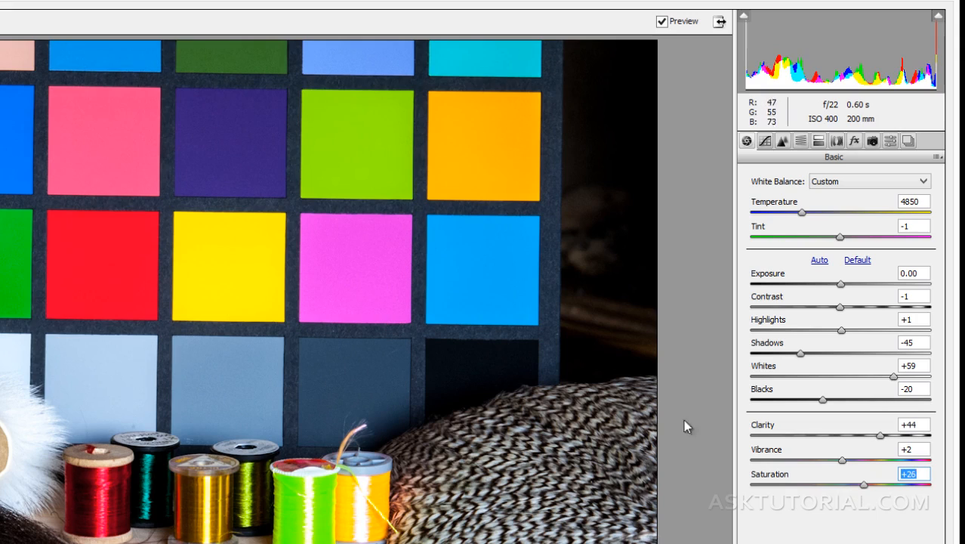
pyautogui.click(843, 462)
pyautogui.moveTo(843, 462)
pyautogui.mouseDown()
pyautogui.moveTo(870, 466)
pyautogui.moveTo(894, 456)
pyautogui.moveTo(750, 464)
pyautogui.moveTo(857, 462)
pyautogui.mouseUp()
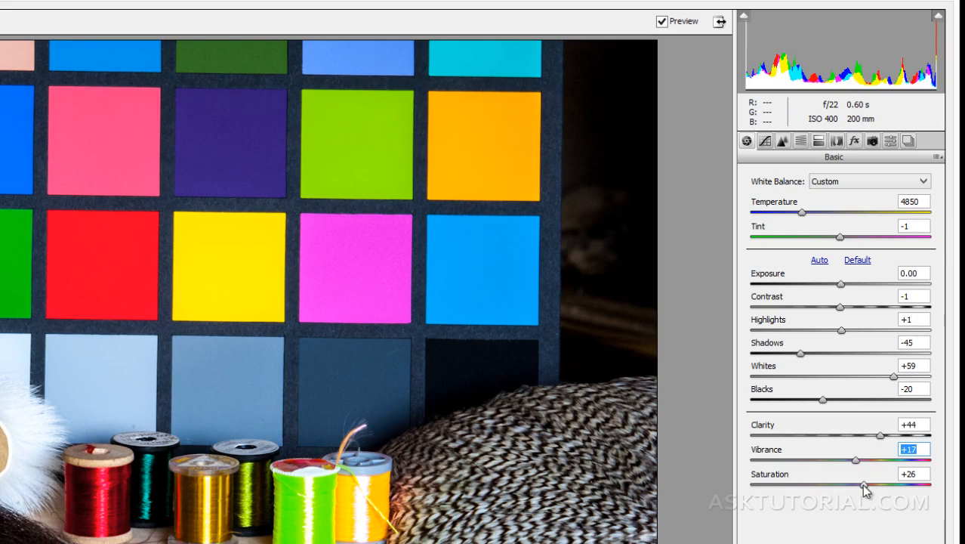
# - Try Saturation at -100, reset it to 0 and settle on +15
pyautogui.moveTo(863, 484); pyautogui.dragTo(733, 492)
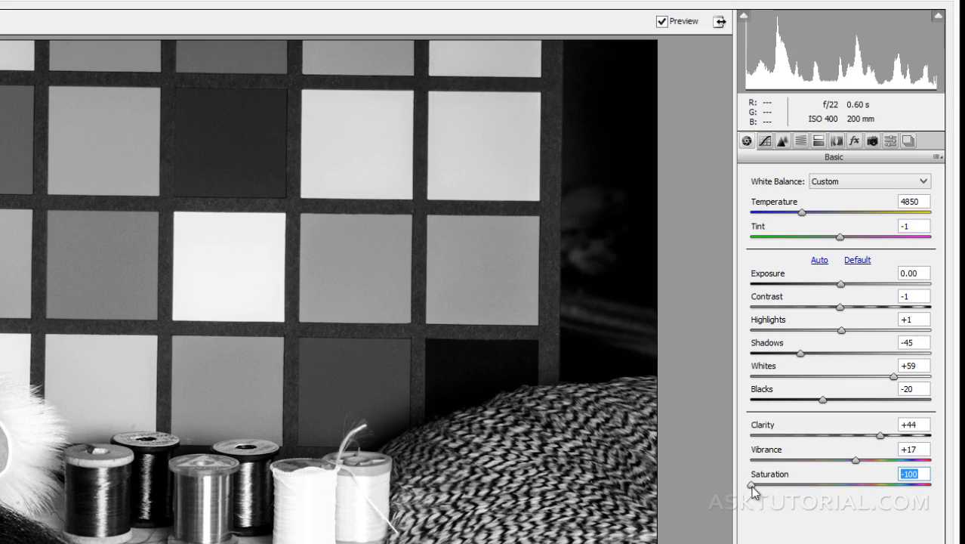
pyautogui.doubleClick(753, 489)
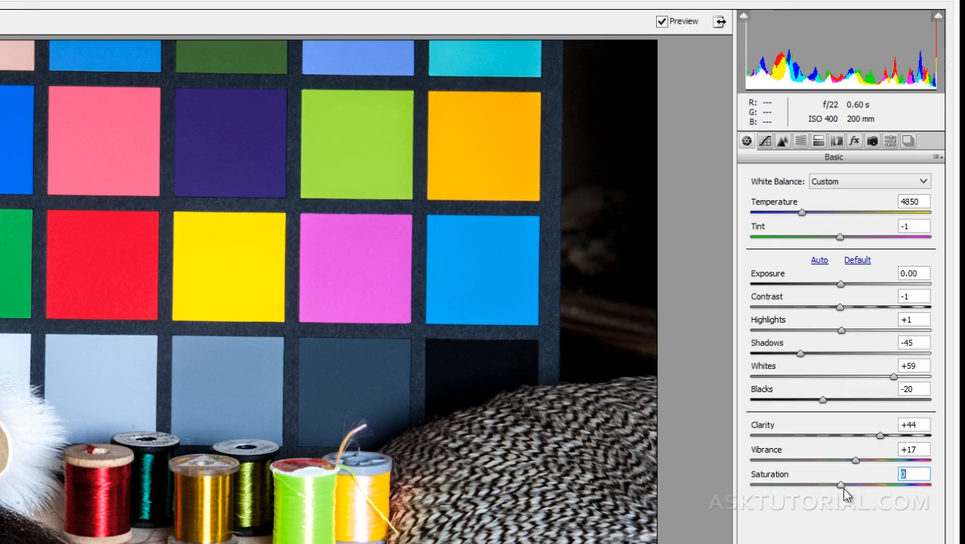
pyautogui.moveTo(844, 491); pyautogui.dragTo(858, 494)
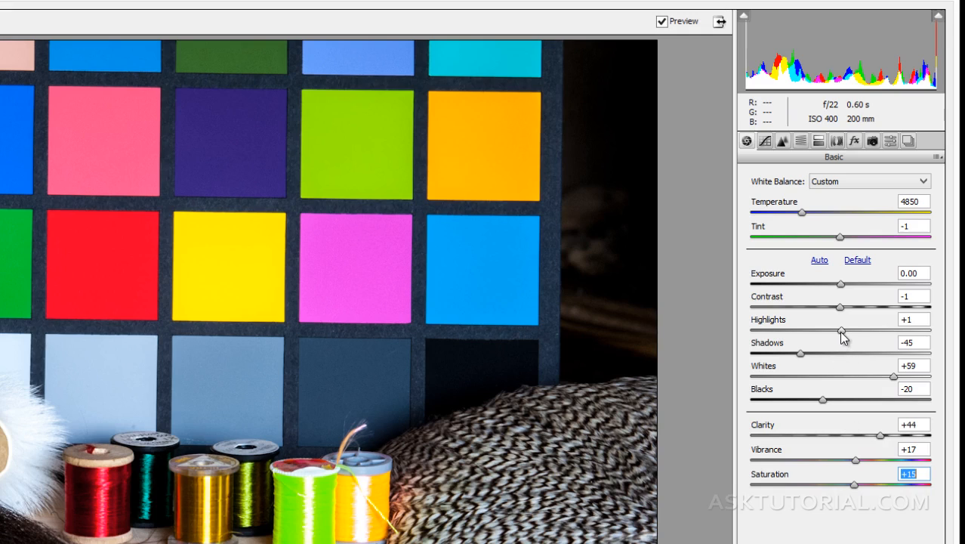
# - Reset Shadows to 0 and restore all Camera Raw settings of the photo to their opening values
pyautogui.doubleClick(801, 353)
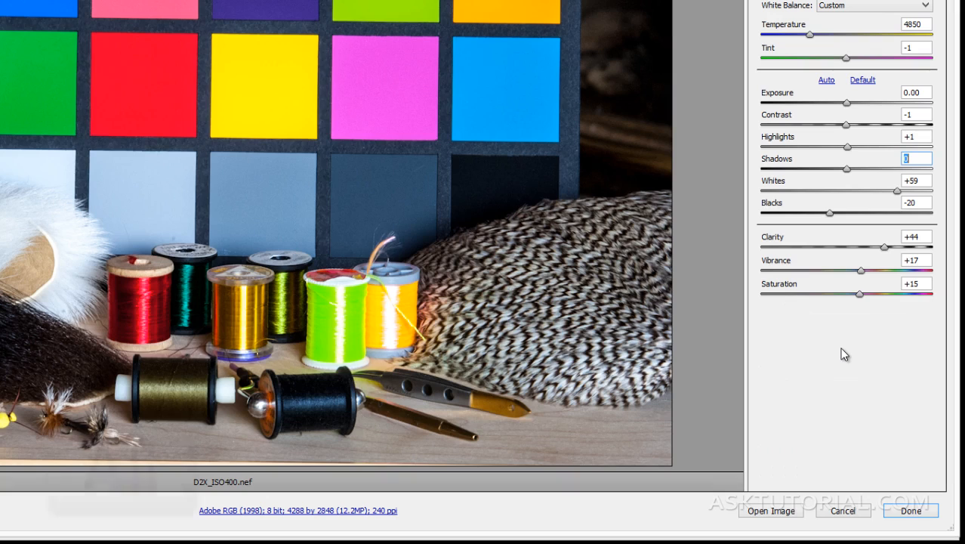
pyautogui.press('alt')
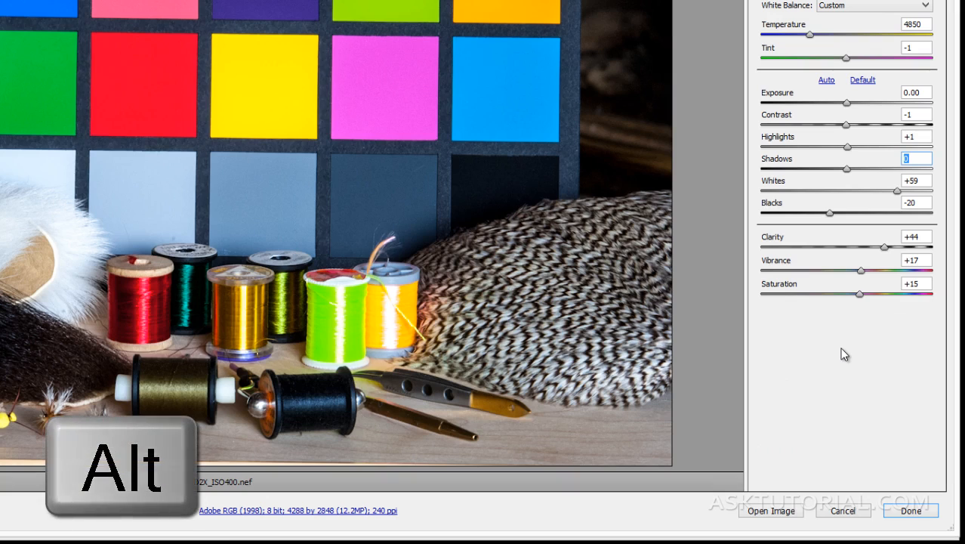
pyautogui.press('alt')
pyautogui.press('alt')
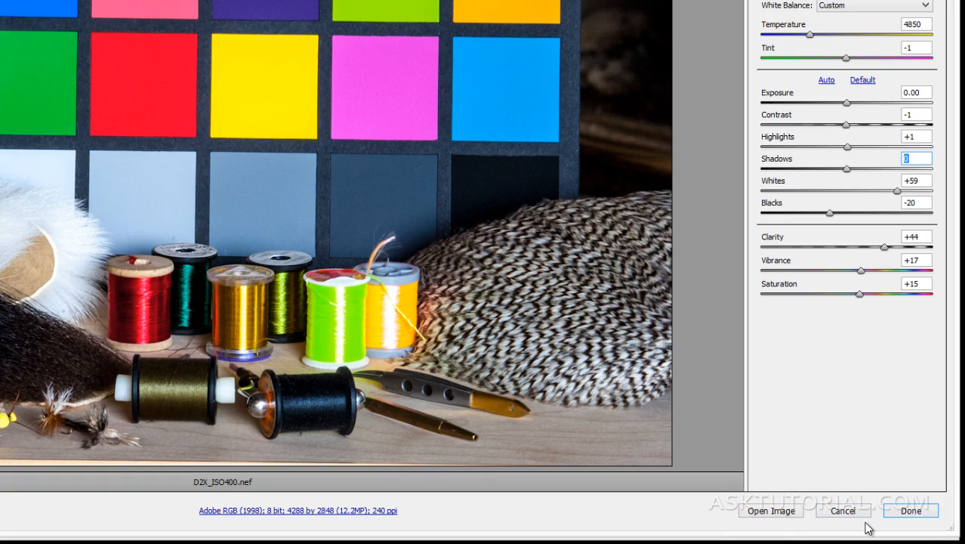
pyautogui.press('alt')
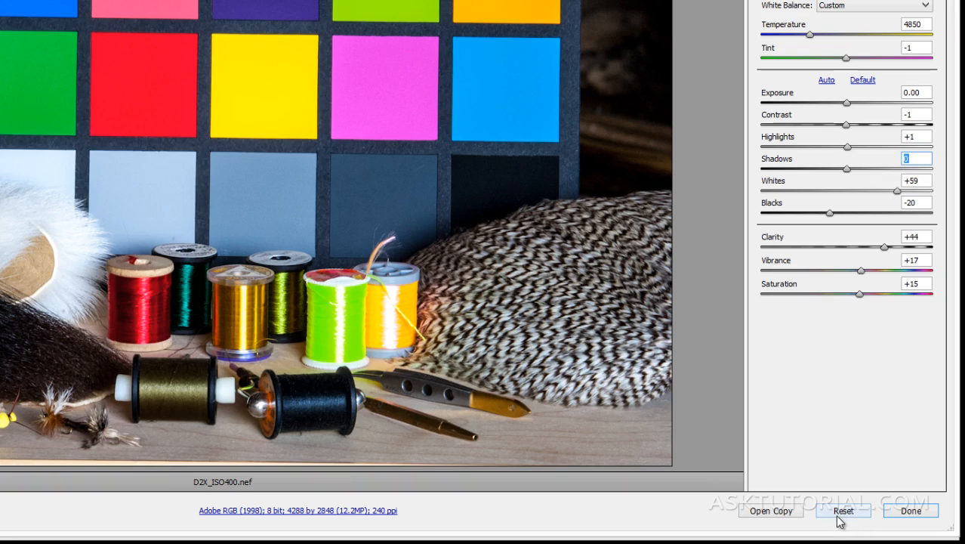
pyautogui.press('alt')
pyautogui.keyDown('alt'); pyautogui.click(841, 514); pyautogui.keyUp('alt')
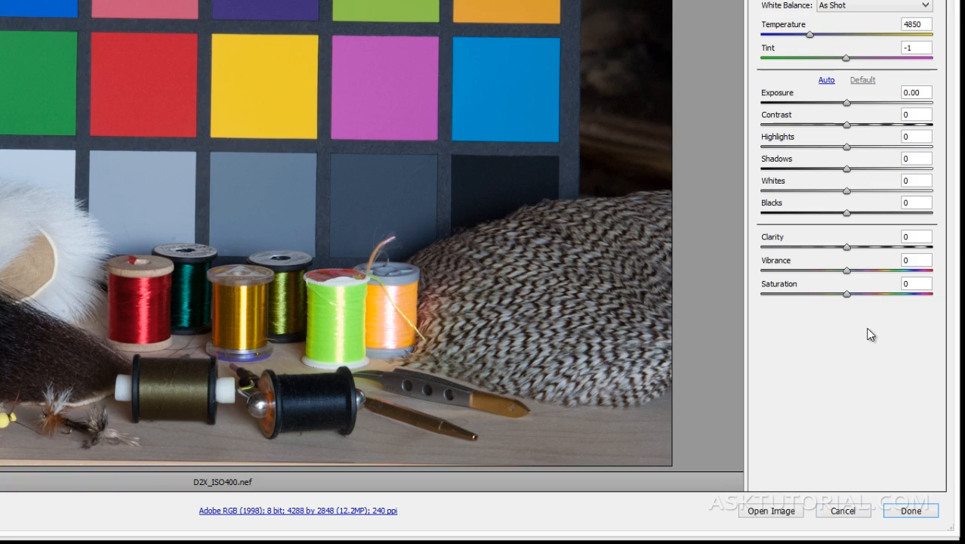
pyautogui.press('alt')
pyautogui.press('alt')
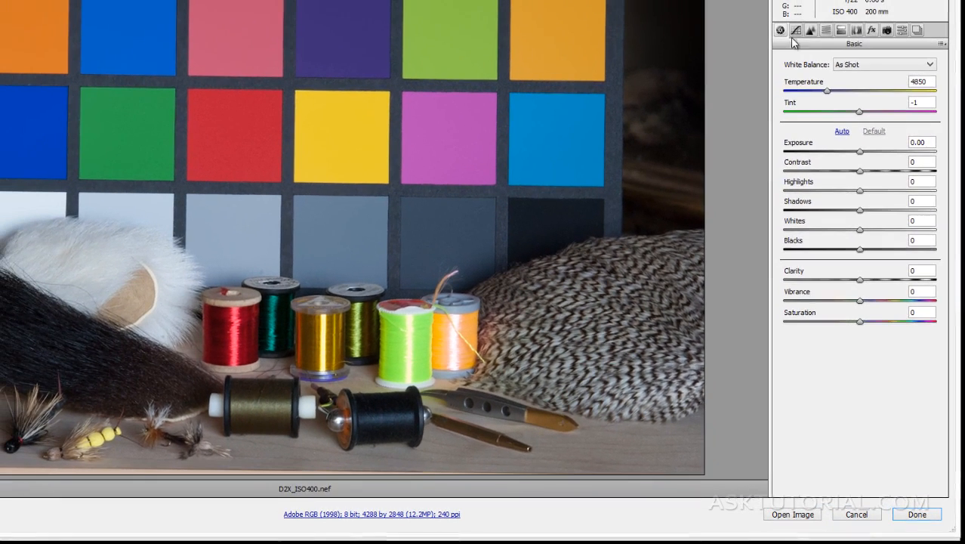
# - Look through the Tone Curve and HSL / Grayscale settings and return to the Basic settings
pyautogui.click(795, 31)
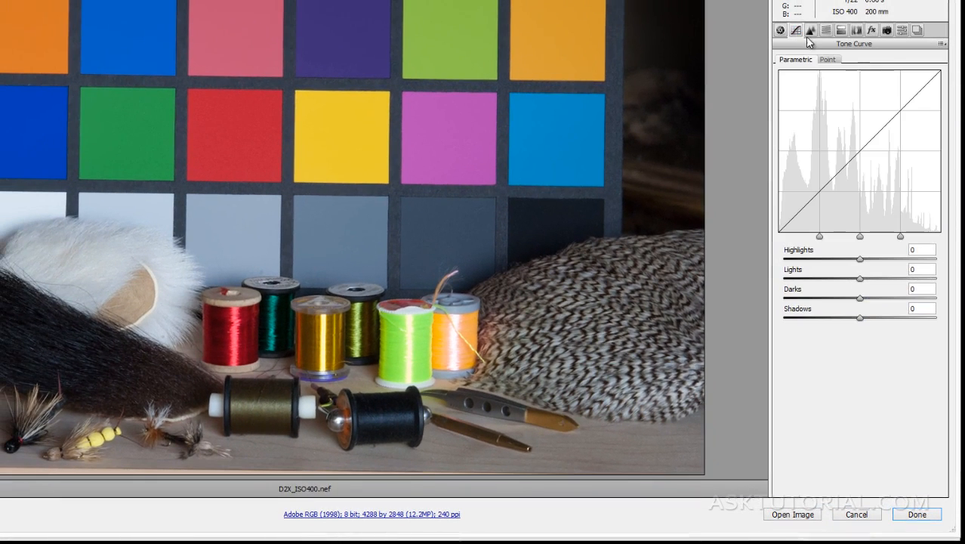
pyautogui.click(811, 31)
pyautogui.click(825, 30)
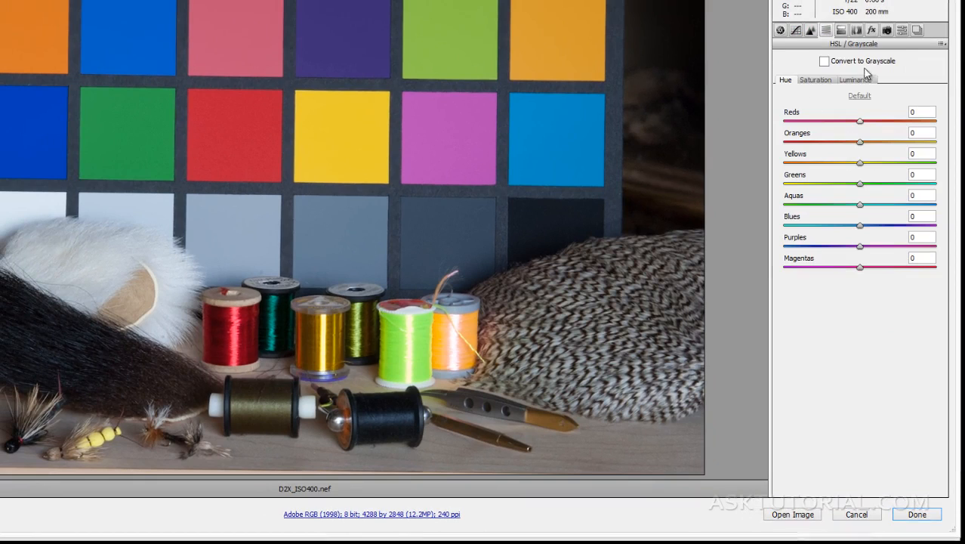
pyautogui.click(780, 31)
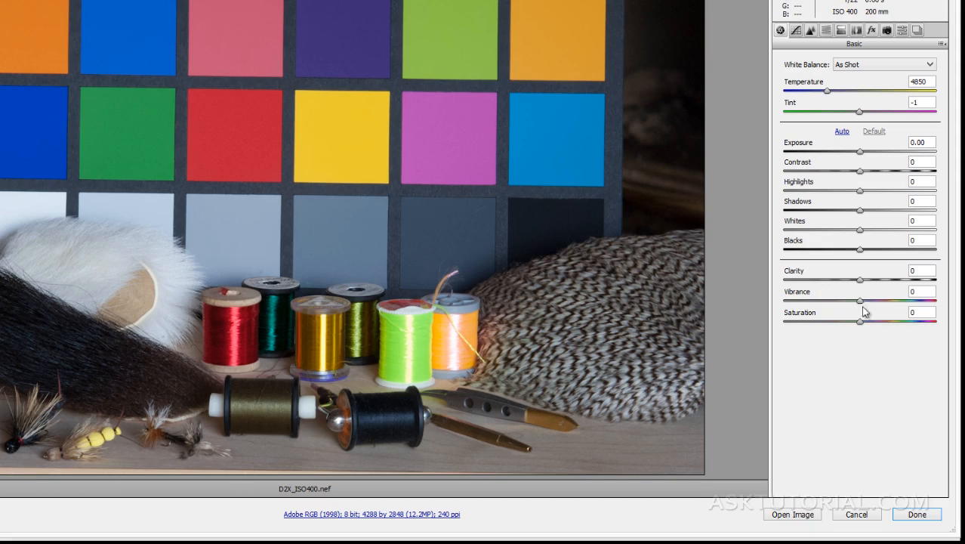
# - Set Clarity to +19, Vibrance to +30, Saturation to +32 and Highlights to +26, and apply the changes without opening the image
pyautogui.moveTo(860, 322); pyautogui.dragTo(875, 279)
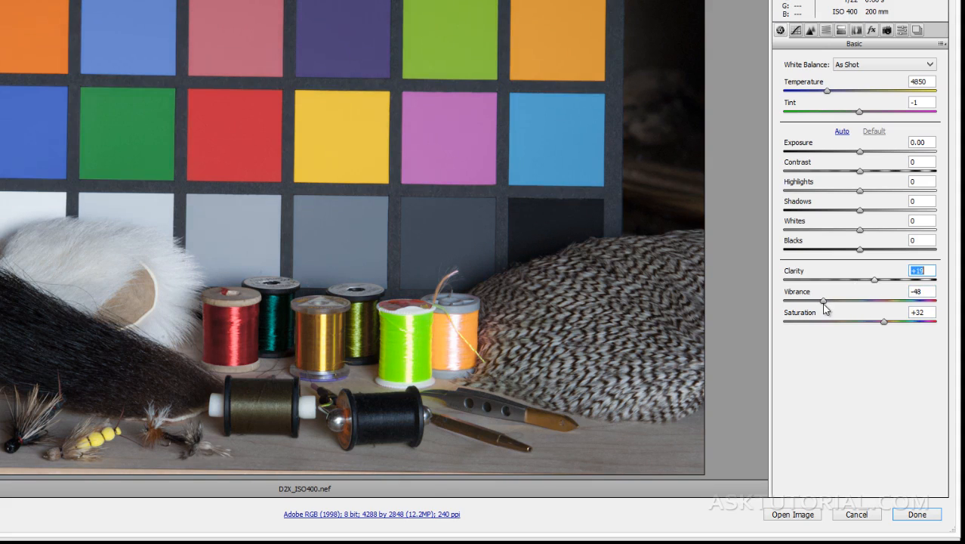
pyautogui.moveTo(824, 300); pyautogui.dragTo(859, 301)
pyautogui.click(884, 302)
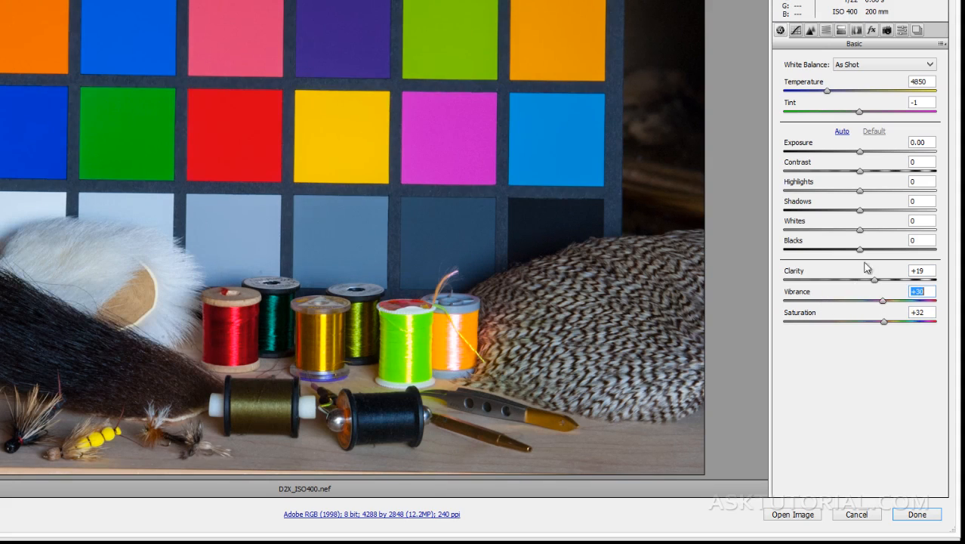
pyautogui.moveTo(858, 191); pyautogui.dragTo(880, 190)
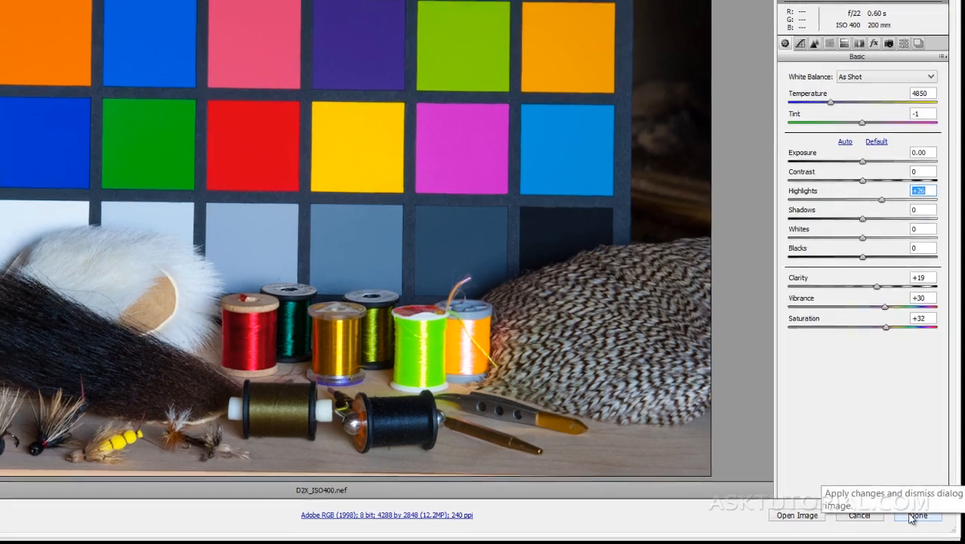
pyautogui.click(917, 513)
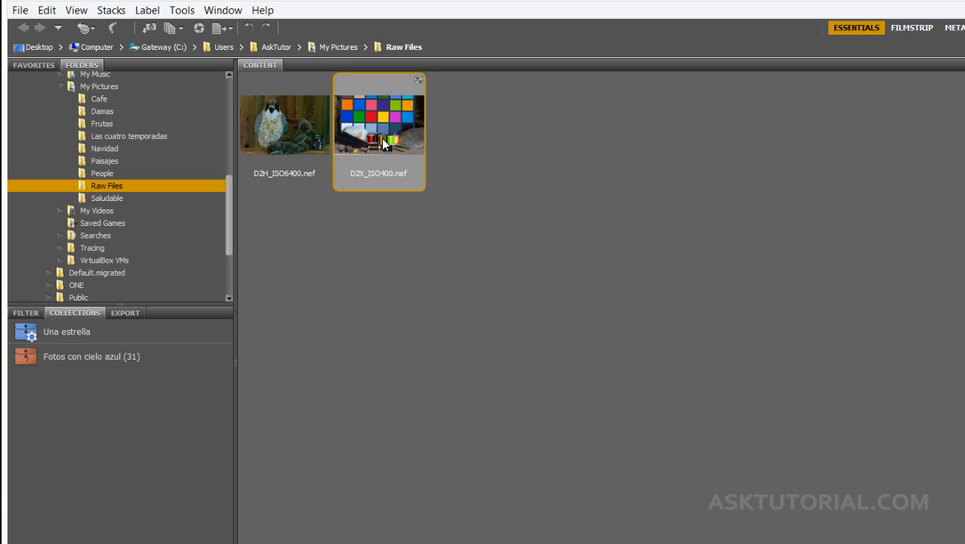
# - Reopen D2X_ISO400.nef in Camera Raw and apply Contrast +26 and Shadows +21 on top of its existing settings
pyautogui.doubleClick(415, 80)
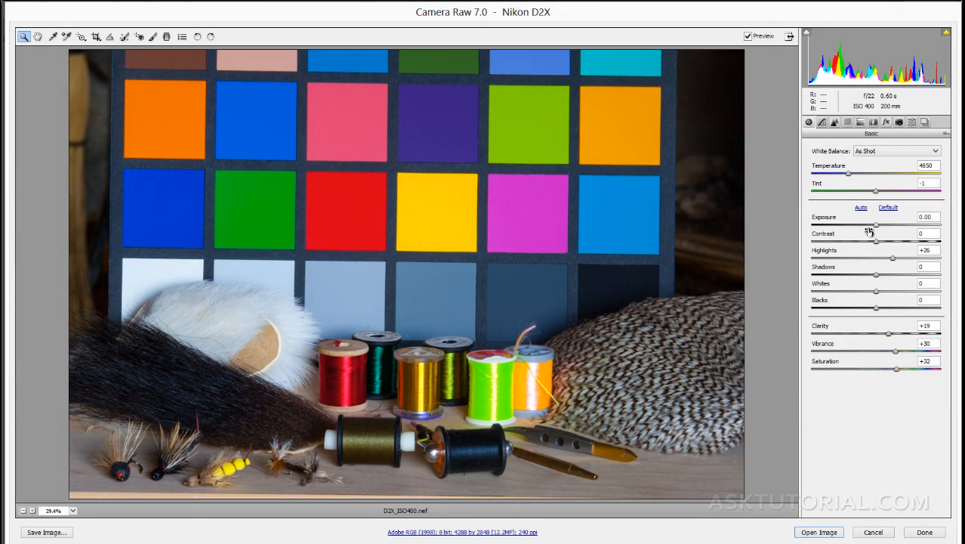
pyautogui.moveTo(876, 242); pyautogui.dragTo(892, 279)
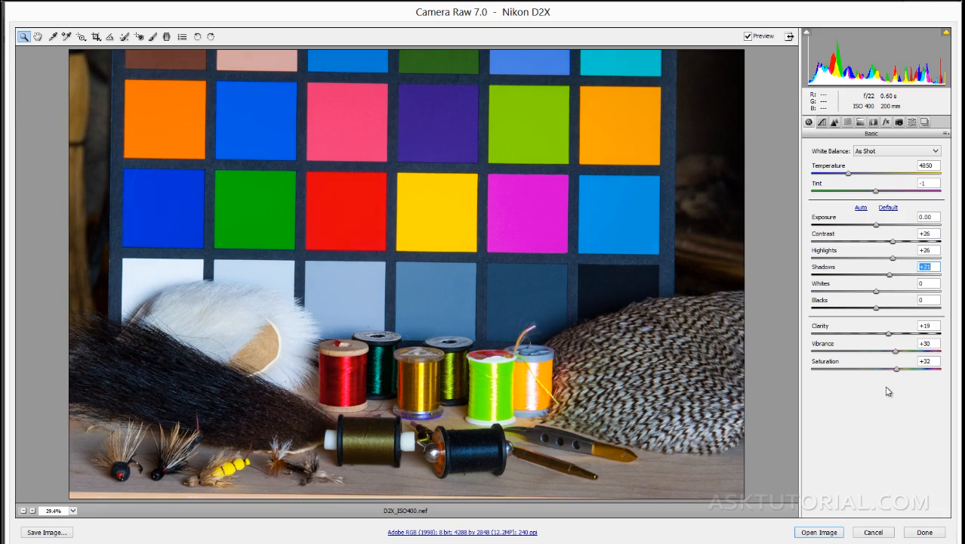
pyautogui.click(923, 531)
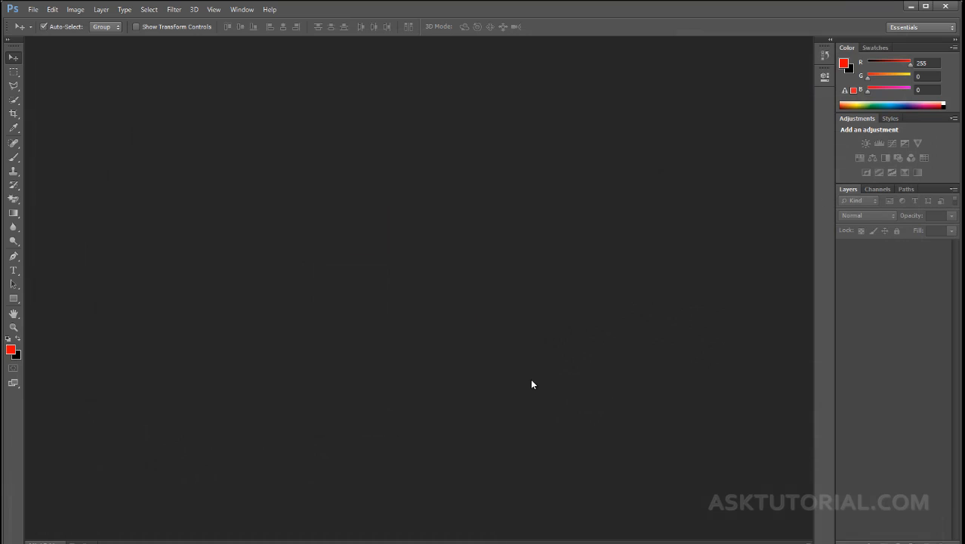
# - Switch from Photoshop back to the Raw Files folder in Bridge
pyautogui.click(318, 542)
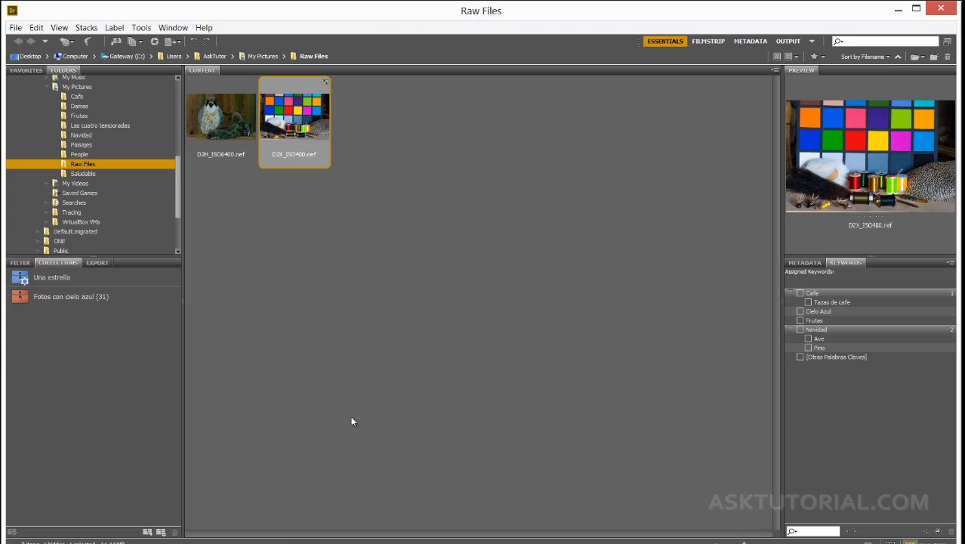
pyautogui.click(283, 543)
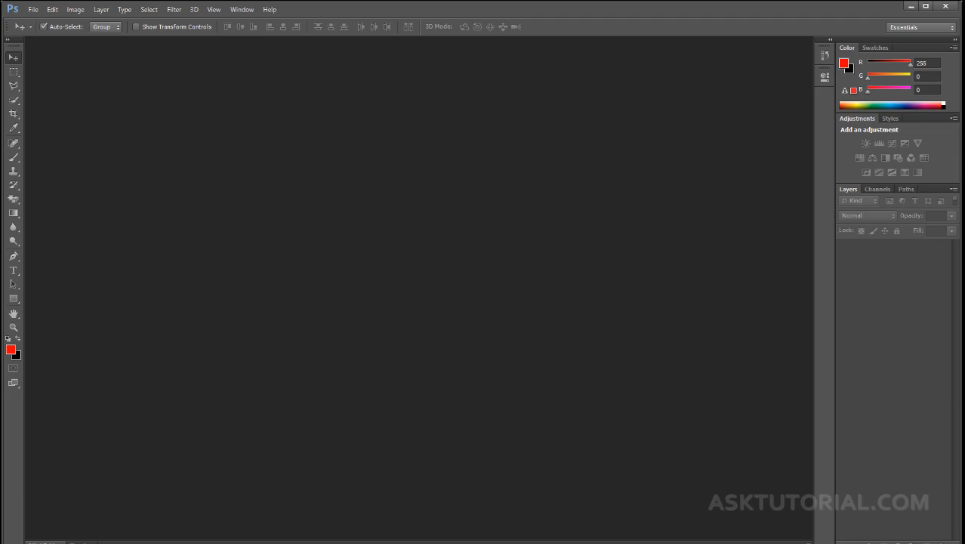
pyautogui.click(60, 15)
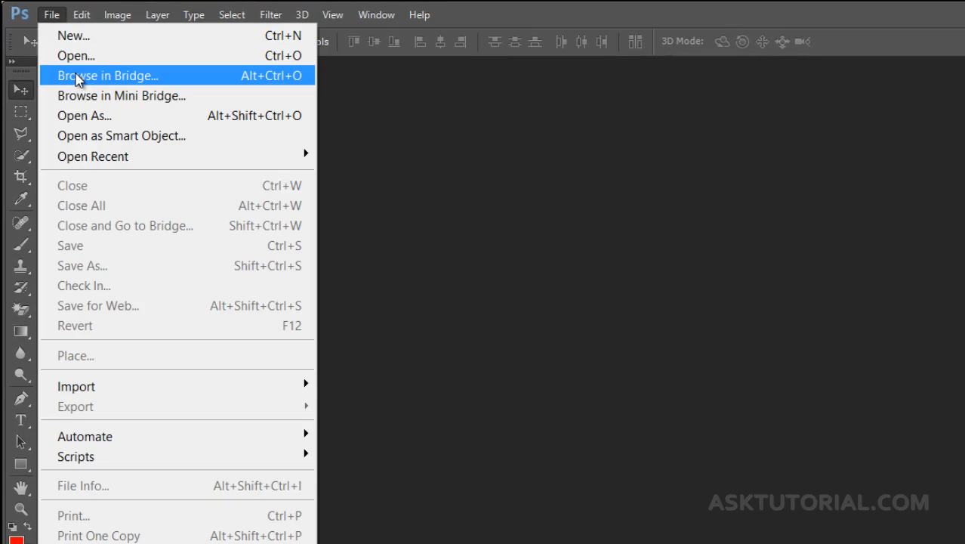
pyautogui.click(919, 41)
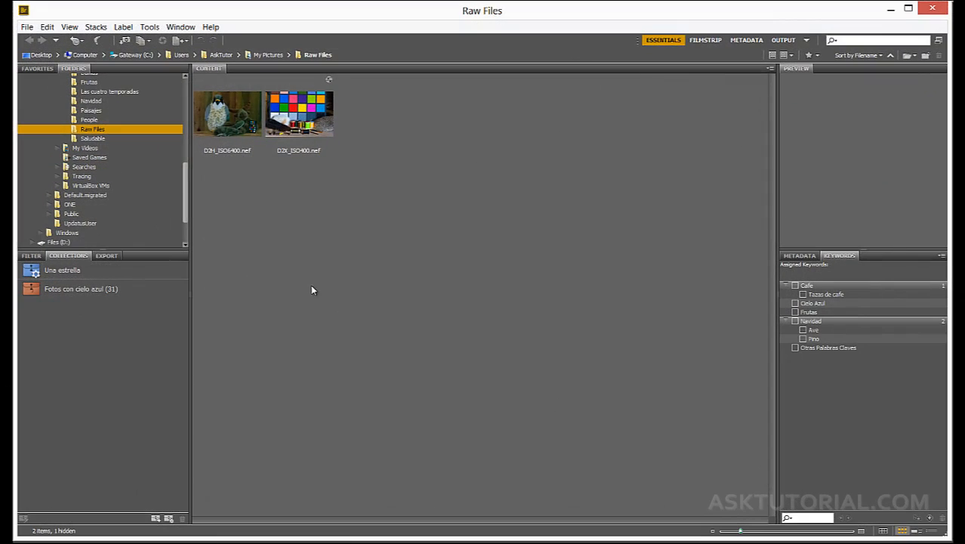
# - Clear the Camera Raw develop settings of D2X_ISO400.nef in Bridge
pyautogui.click(308, 115)
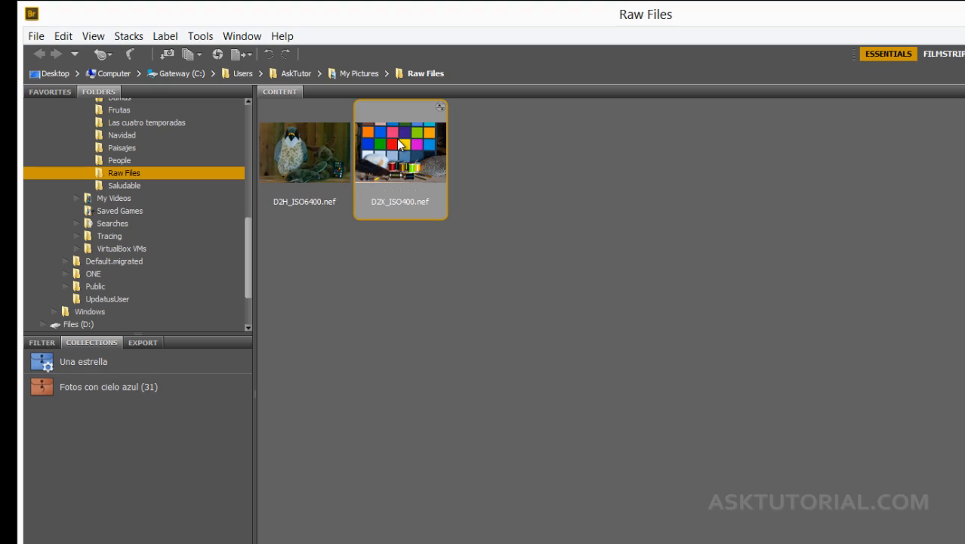
pyautogui.click(64, 36)
pyautogui.moveTo(126, 227)
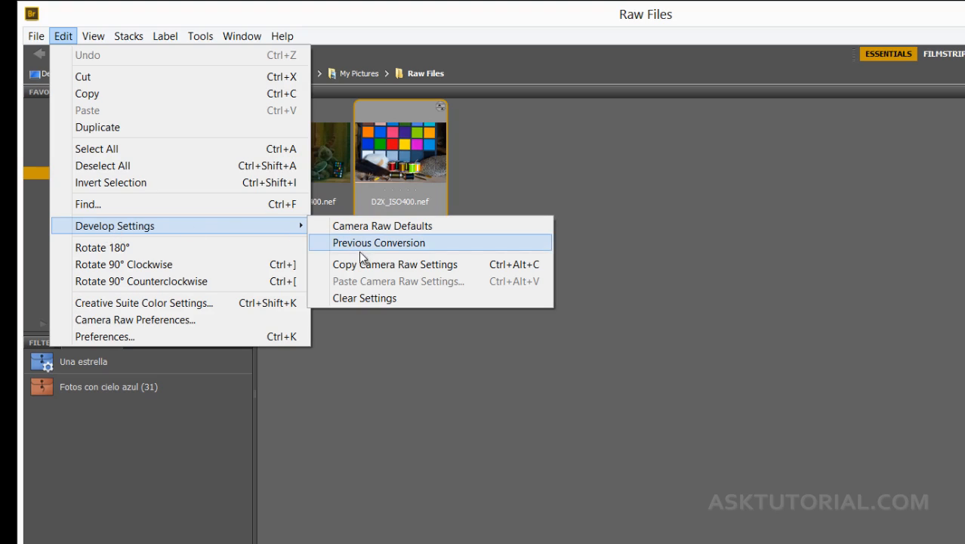
pyautogui.click(388, 297)
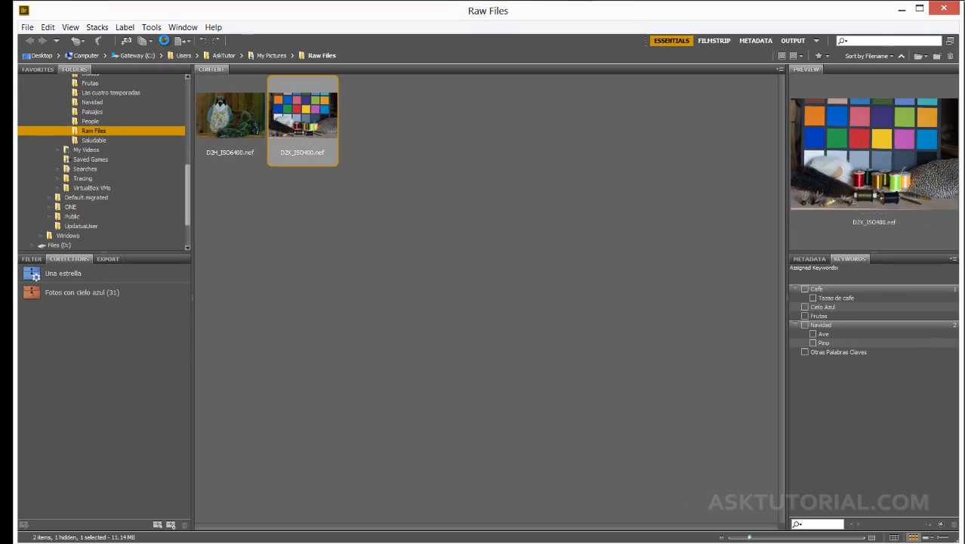
# - Reopen the photo in Camera Raw and set Exposure +0.80, Contrast +28, Whites +10, Blacks +23 and Clarity +23, comparing with the preview off
pyautogui.click(164, 40)
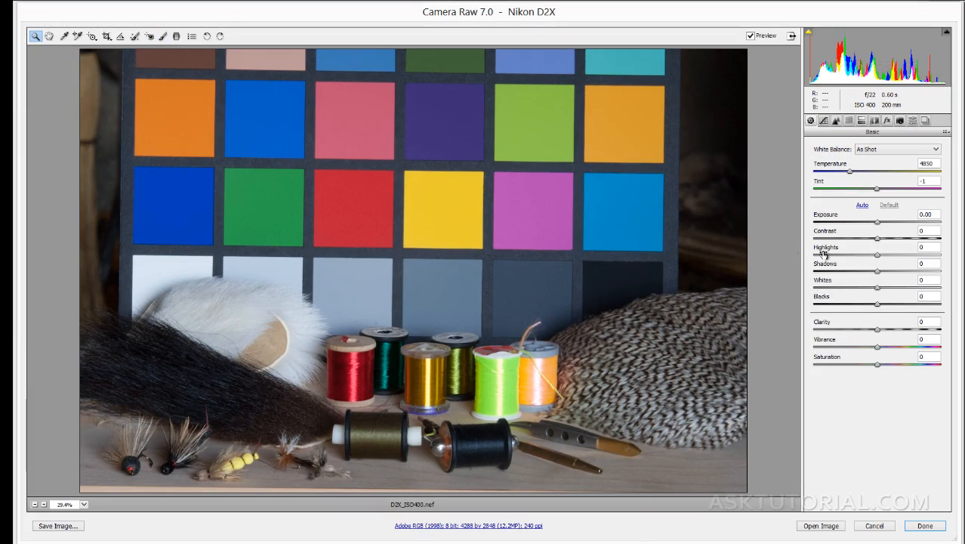
pyautogui.moveTo(878, 223)
pyautogui.mouseDown()
pyautogui.moveTo(892, 223)
pyautogui.moveTo(863, 241)
pyautogui.moveTo(887, 224)
pyautogui.mouseUp()
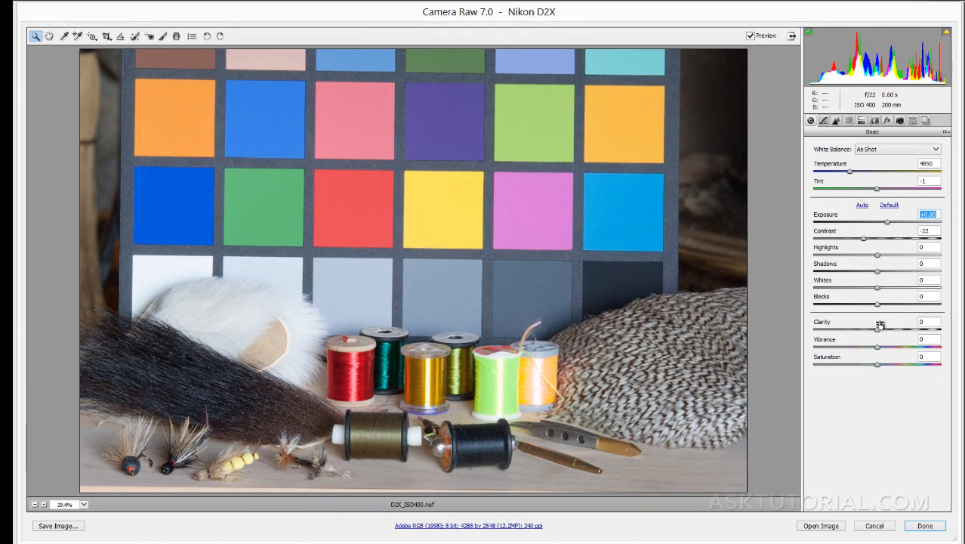
pyautogui.moveTo(878, 331); pyautogui.dragTo(892, 304)
pyautogui.click(885, 288)
pyautogui.moveTo(864, 239); pyautogui.dragTo(897, 250)
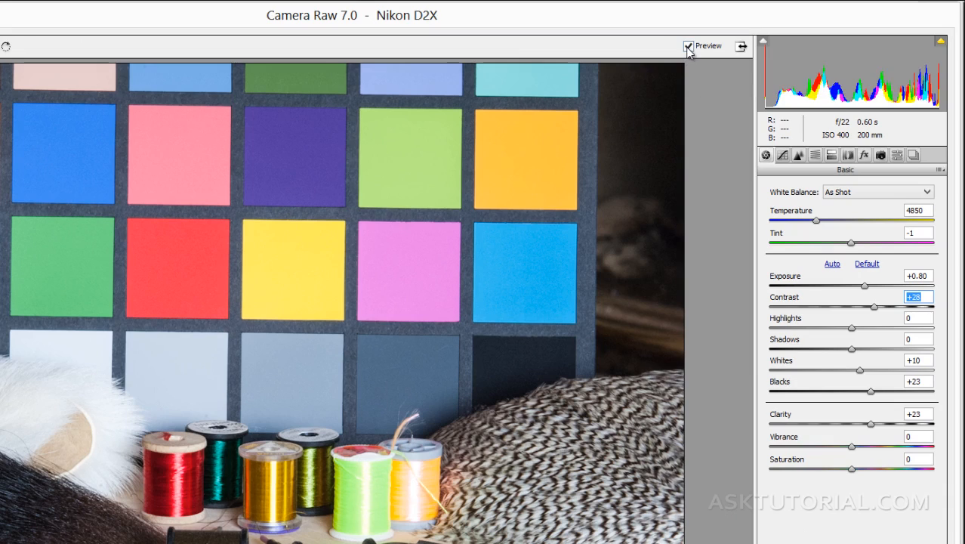
pyautogui.click(688, 47)
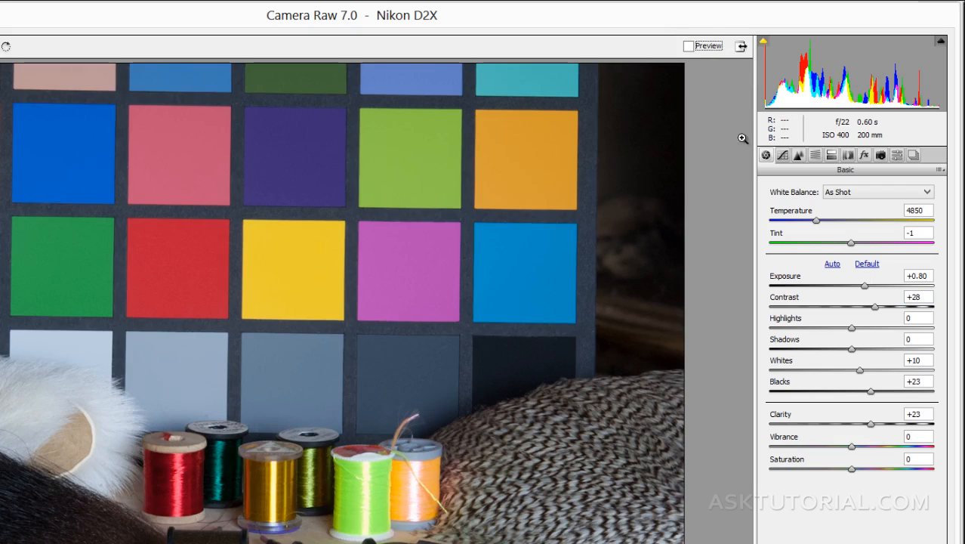
# - Turn the preview back on and set the parametric tone curve to Highlights +24, Lights -61, Darks -47 and Shadows +35
pyautogui.click(689, 47)
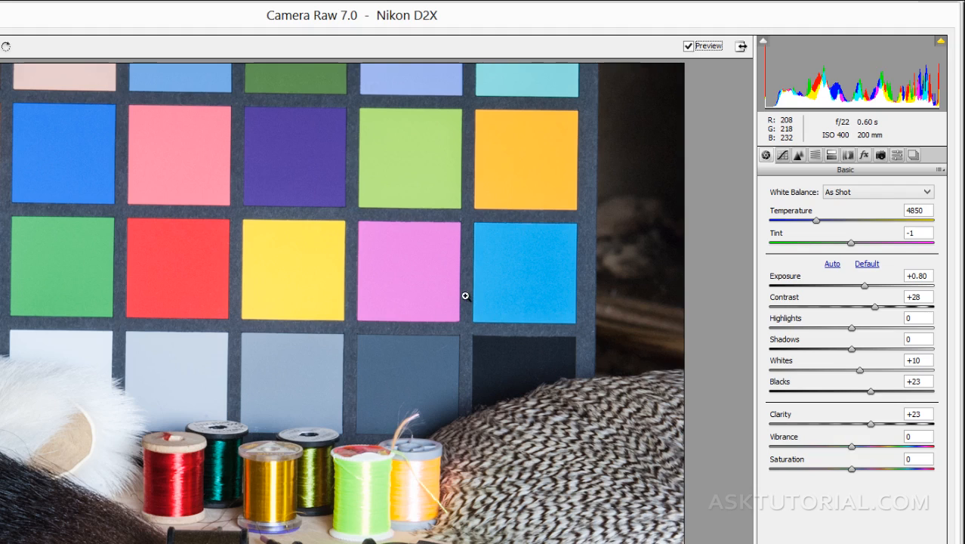
pyautogui.click(782, 157)
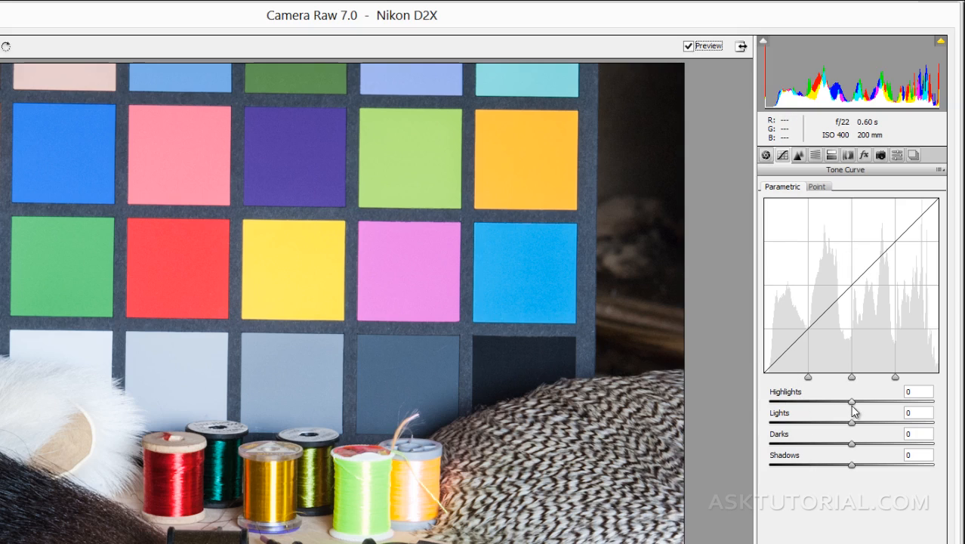
pyautogui.moveTo(854, 403); pyautogui.dragTo(799, 424)
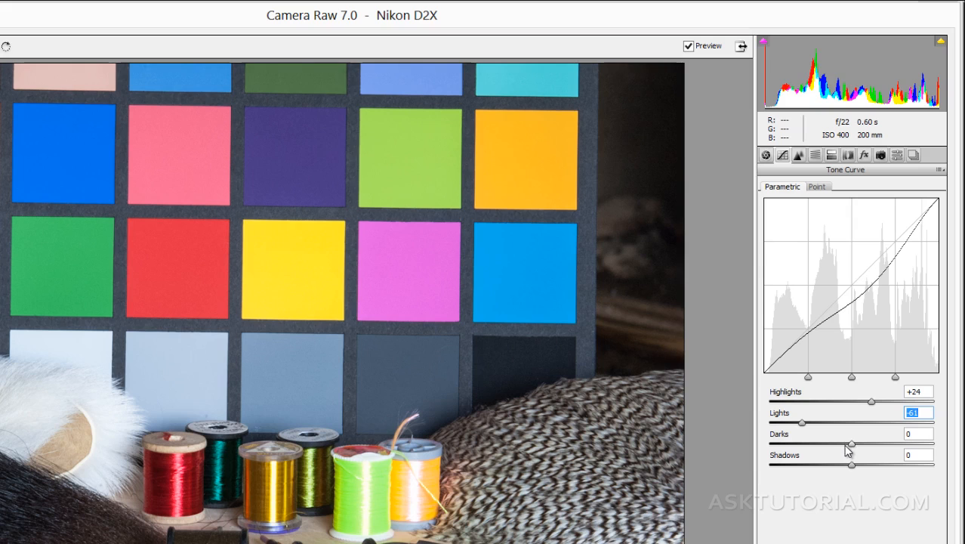
pyautogui.moveTo(853, 446); pyautogui.dragTo(880, 465)
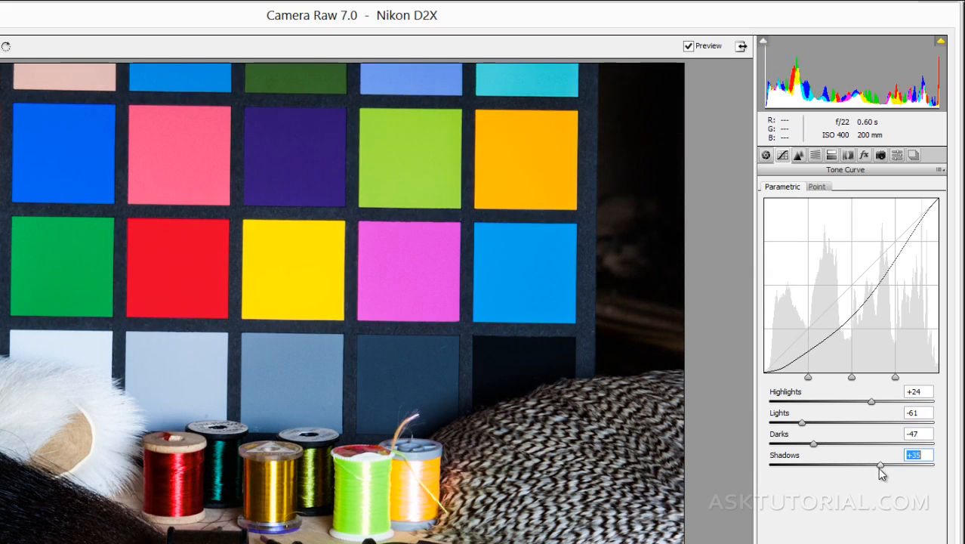
# - Compare the photo with and without the Tone Curve changes, and with and without the Basic changes
pyautogui.click(688, 47)
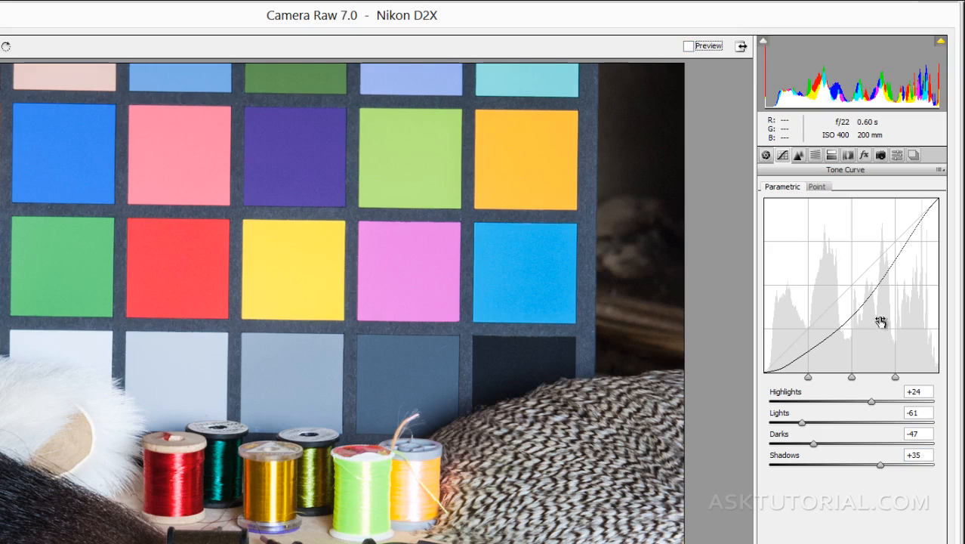
pyautogui.click(694, 50)
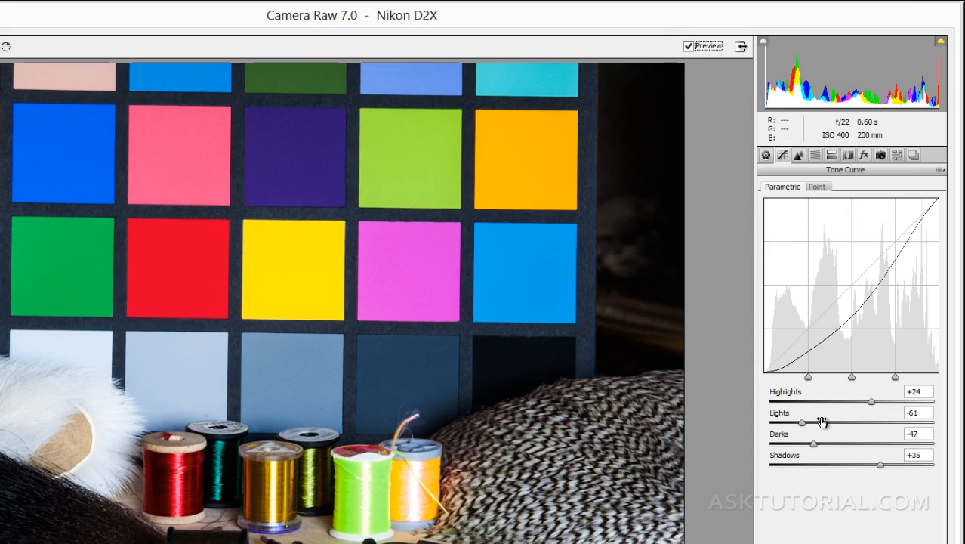
pyautogui.click(766, 156)
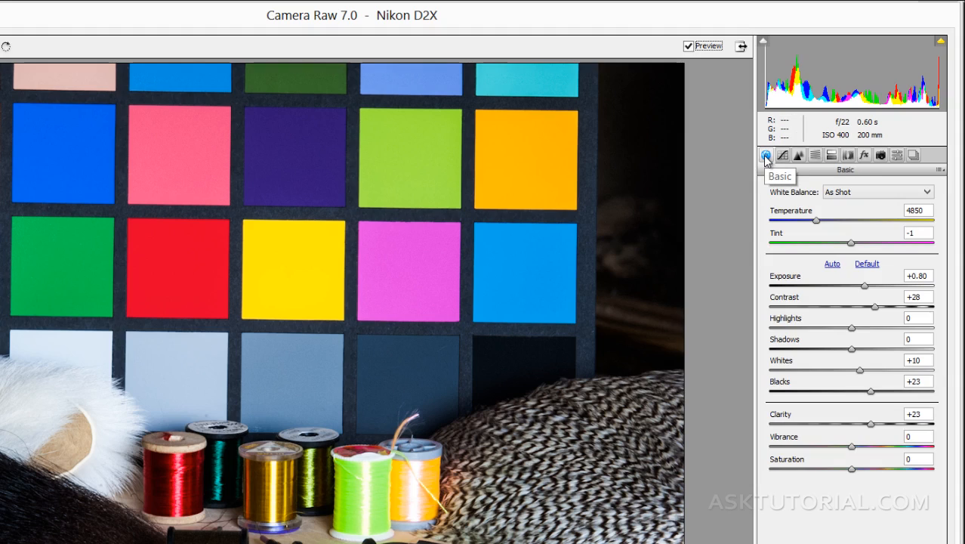
pyautogui.click(690, 47)
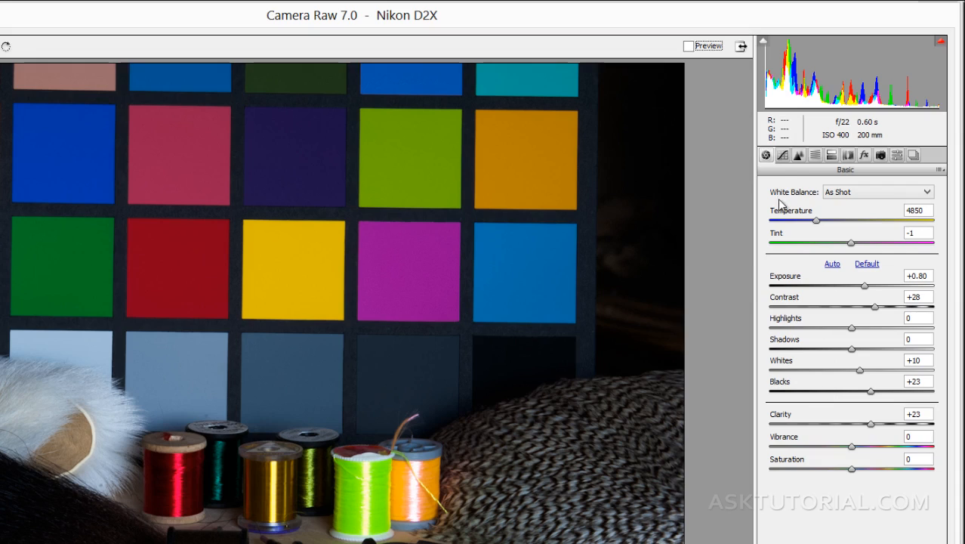
pyautogui.click(687, 47)
# - Compare the photo with and without all adjustments at once by toggling the preview from Presets
pyautogui.click(784, 159)
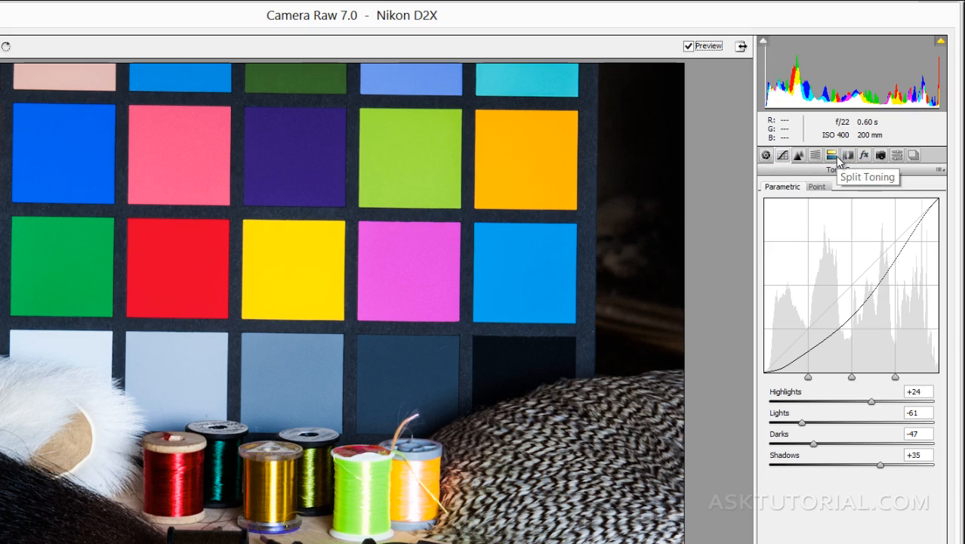
pyautogui.click(897, 155)
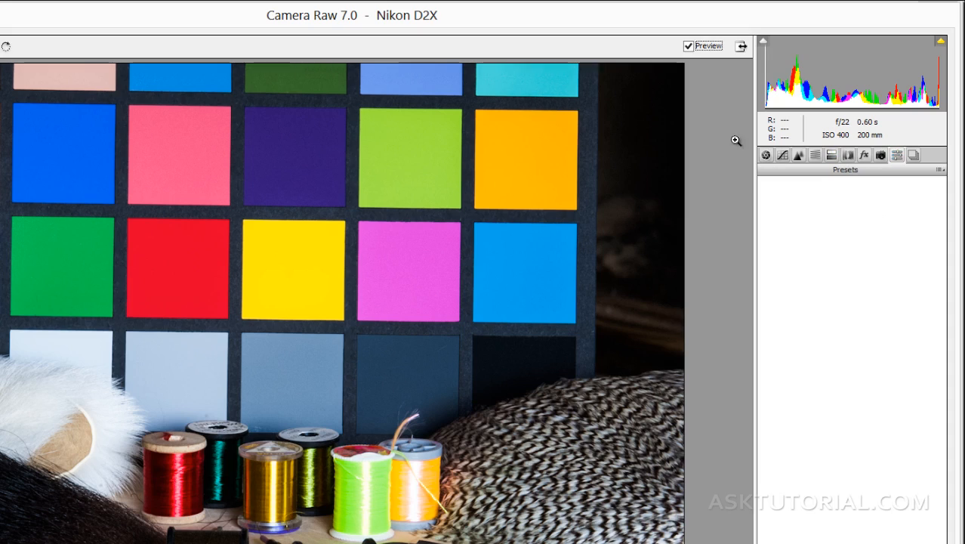
pyautogui.click(688, 48)
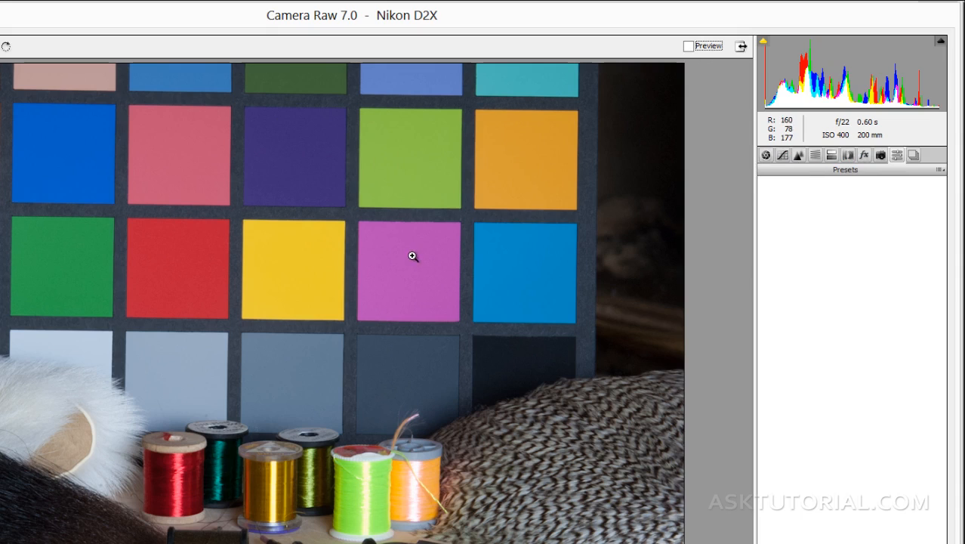
pyautogui.click(689, 46)
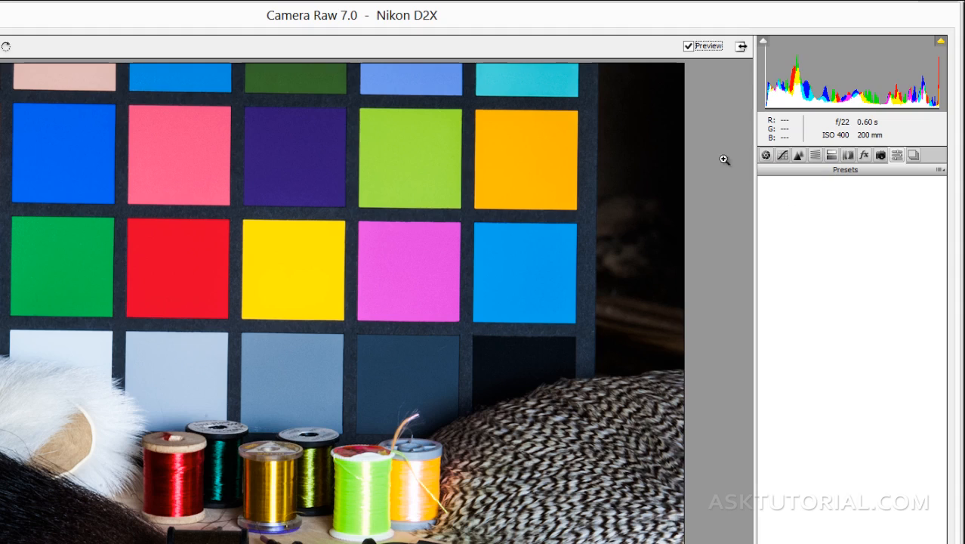
# - Review the Tone Curve, Basic and Detail settings and repeat the overall before/after comparison from Presets
pyautogui.click(782, 155)
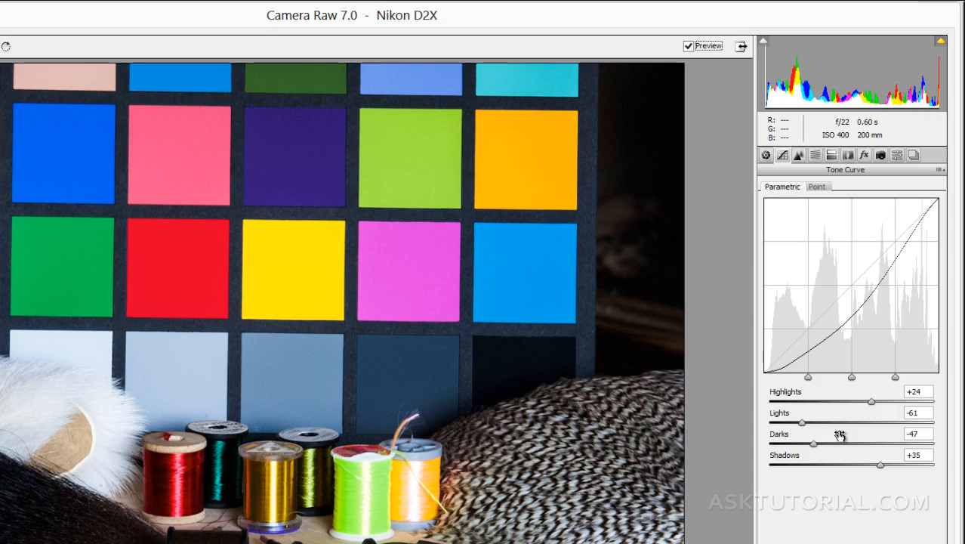
pyautogui.click(766, 155)
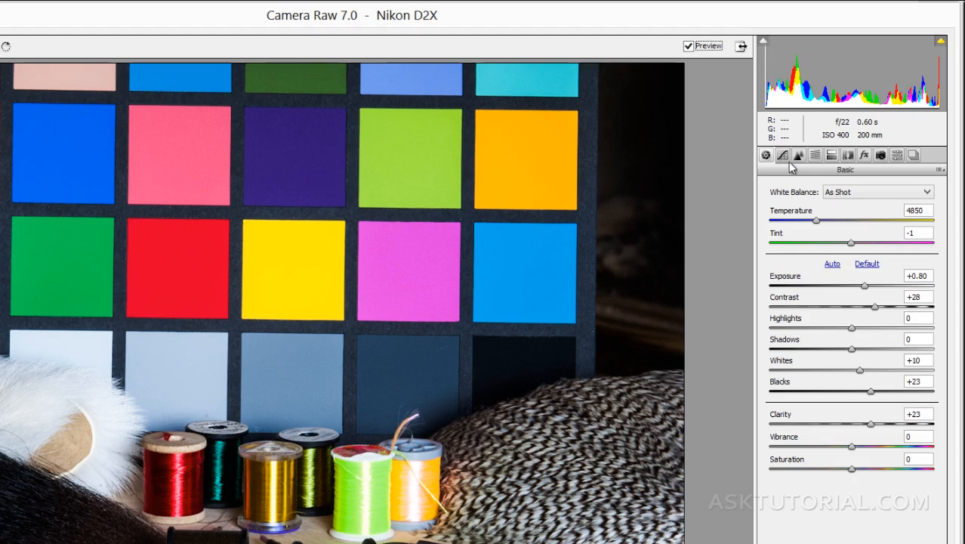
pyautogui.click(799, 156)
pyautogui.click(897, 155)
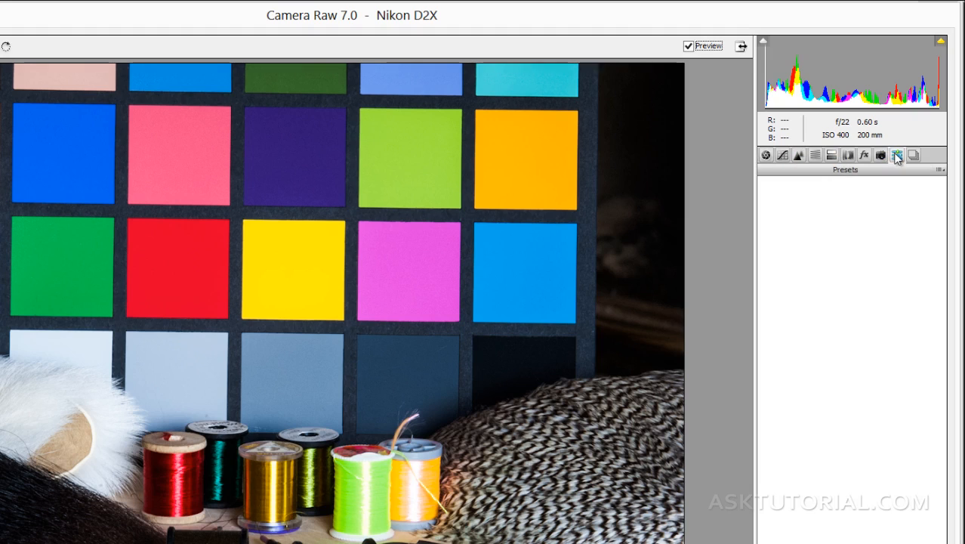
pyautogui.click(688, 46)
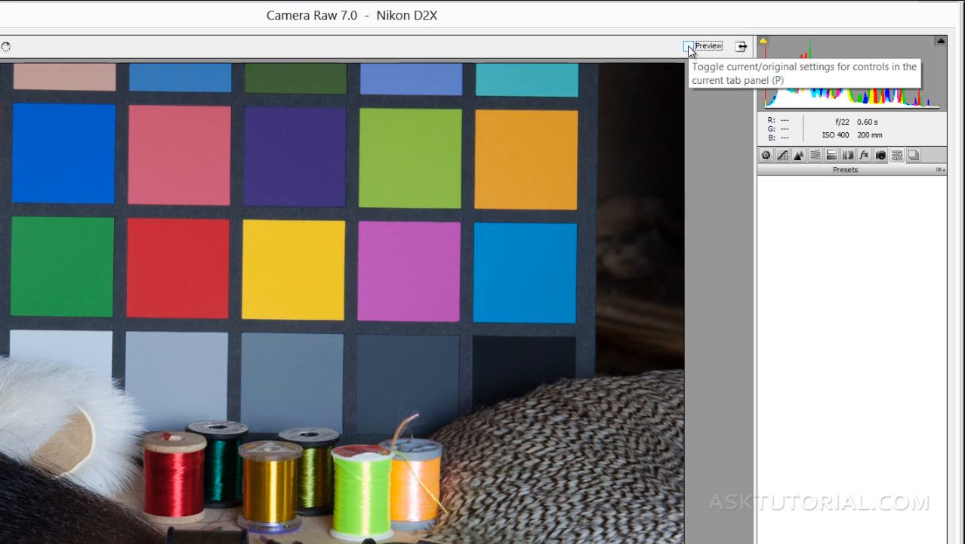
pyautogui.click(688, 46)
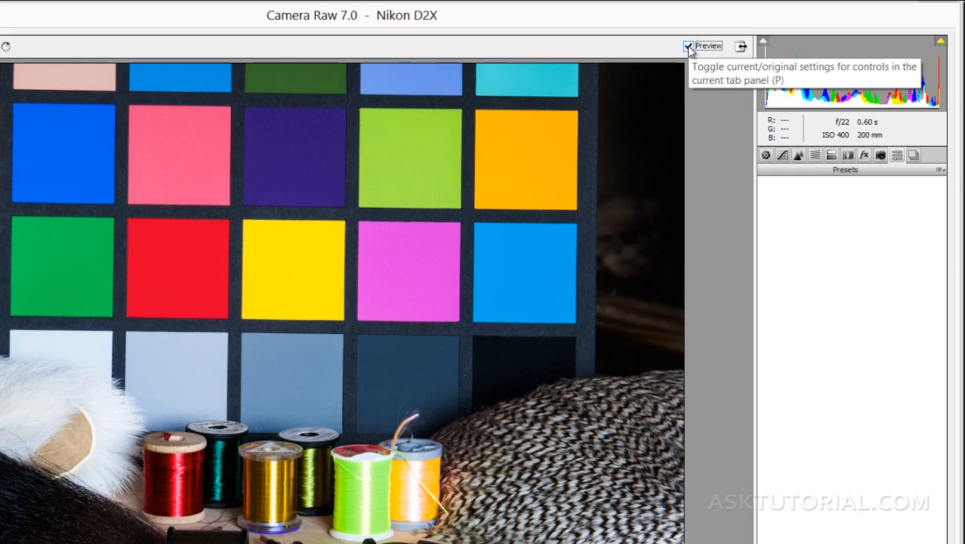
# - Lower the Basic Contrast to -8, try it at +67 and undo that last change
pyautogui.click(765, 155)
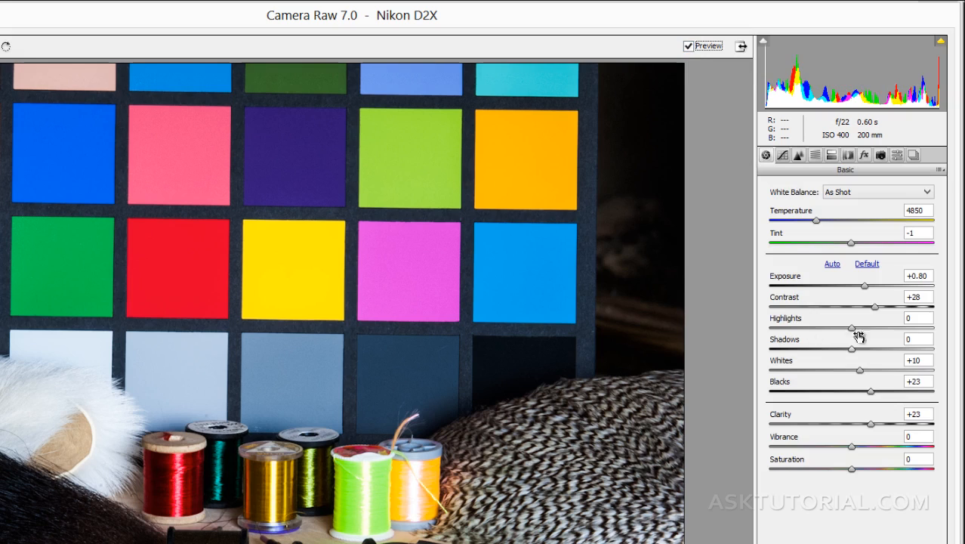
pyautogui.moveTo(874, 307); pyautogui.dragTo(846, 309)
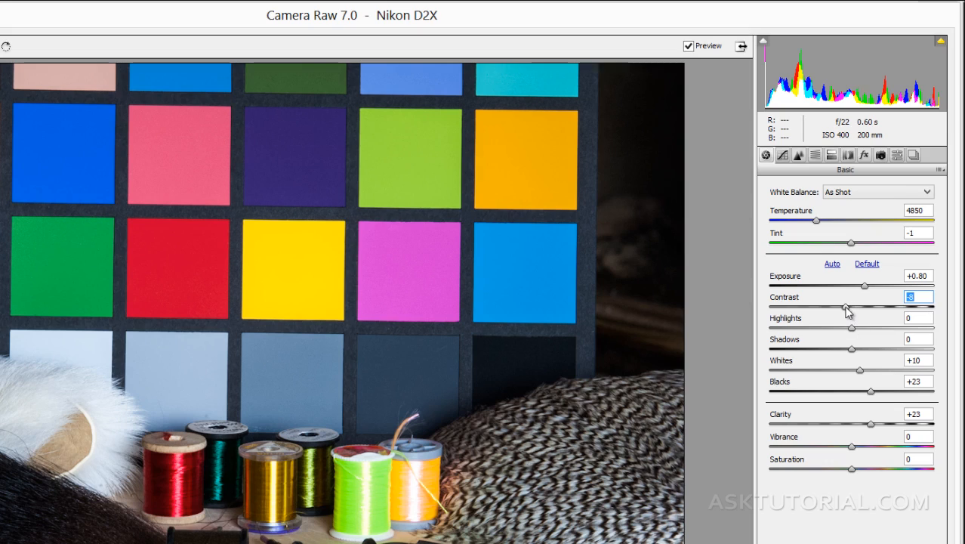
pyautogui.moveTo(846, 311); pyautogui.dragTo(907, 312)
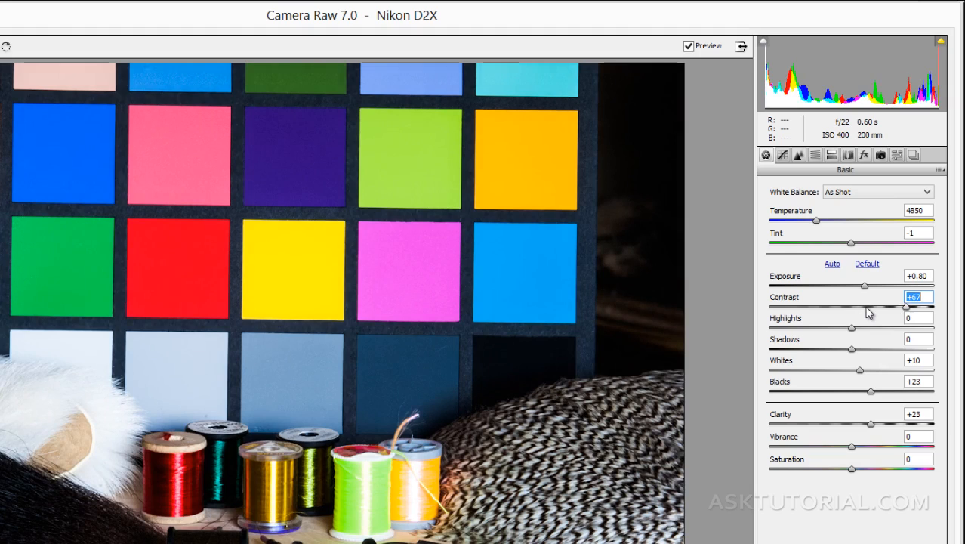
pyautogui.hotkey('ctrl', 'z')
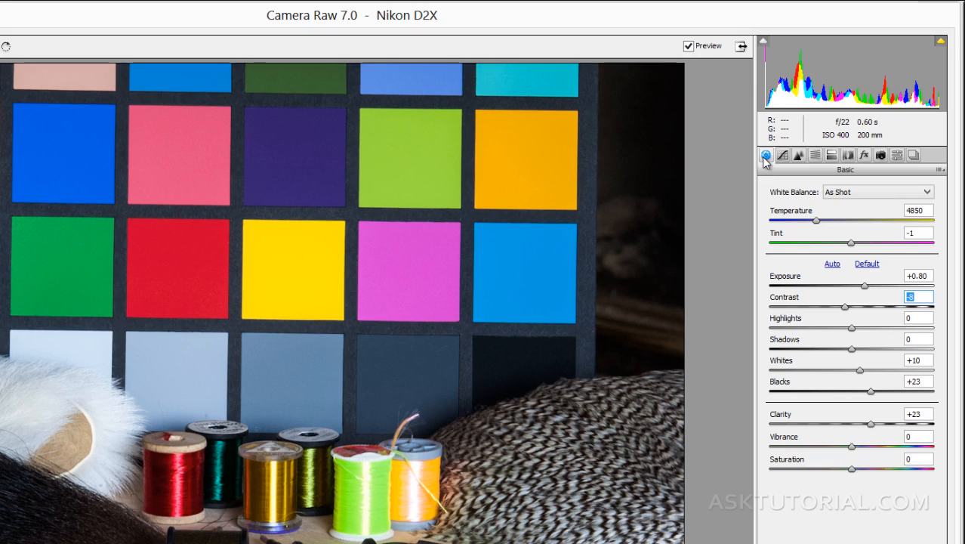
# - Look through Split Toning and the first six groups of adjustment settings in order
pyautogui.click(832, 156)
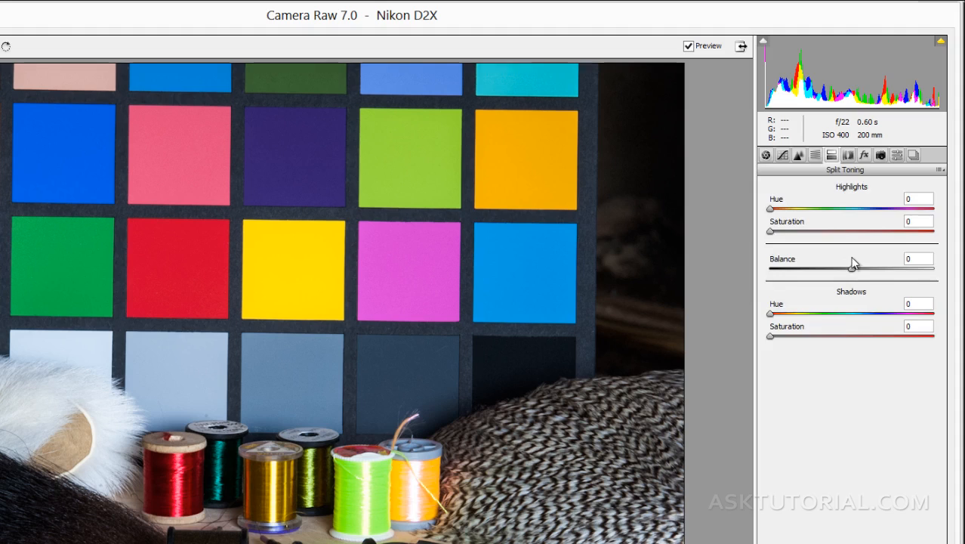
pyautogui.hotkey('ctrl', 'alt', '1')
pyautogui.hotkey('ctrl', 'alt', '2')
pyautogui.hotkey('ctrl', 'alt', '3')
pyautogui.hotkey('ctrl', 'alt', '4')
pyautogui.hotkey('ctrl', 'alt', '5')
pyautogui.hotkey('ctrl', 'alt', '6')
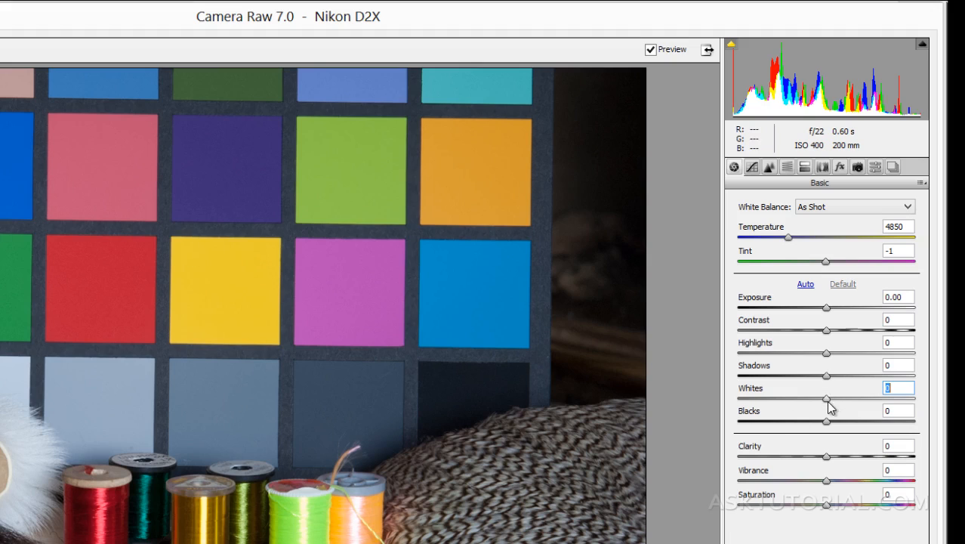
# - Try Blacks at +29 and at a strongly negative value, and reset it to 0
pyautogui.moveTo(826, 421); pyautogui.dragTo(852, 422)
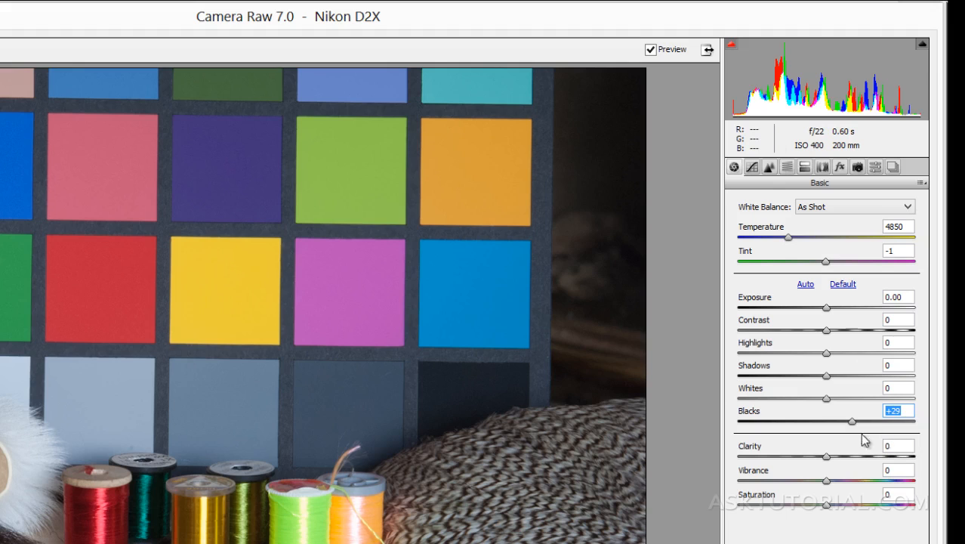
pyautogui.press('Down')
pyautogui.moveTo(854, 437); pyautogui.dragTo(768, 435)
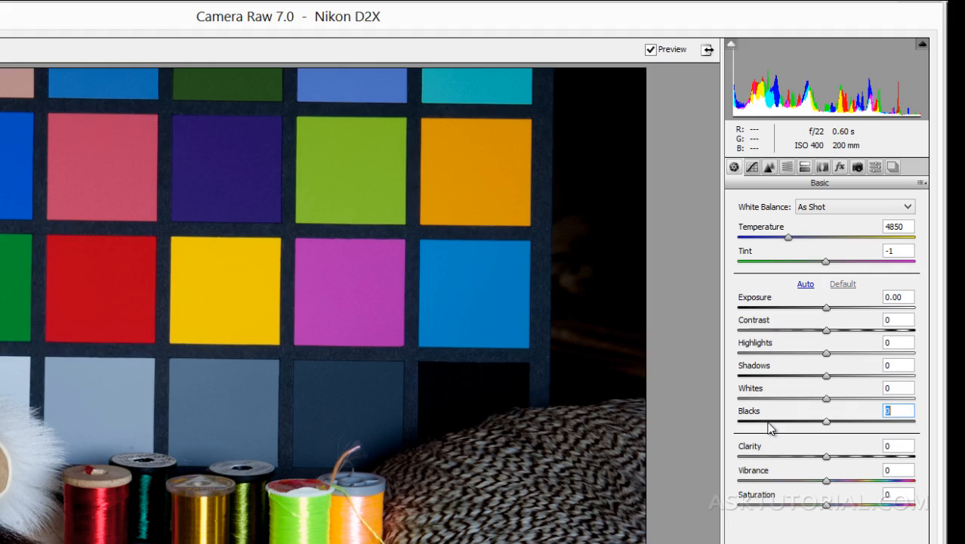
pyautogui.doubleClick(766, 421)
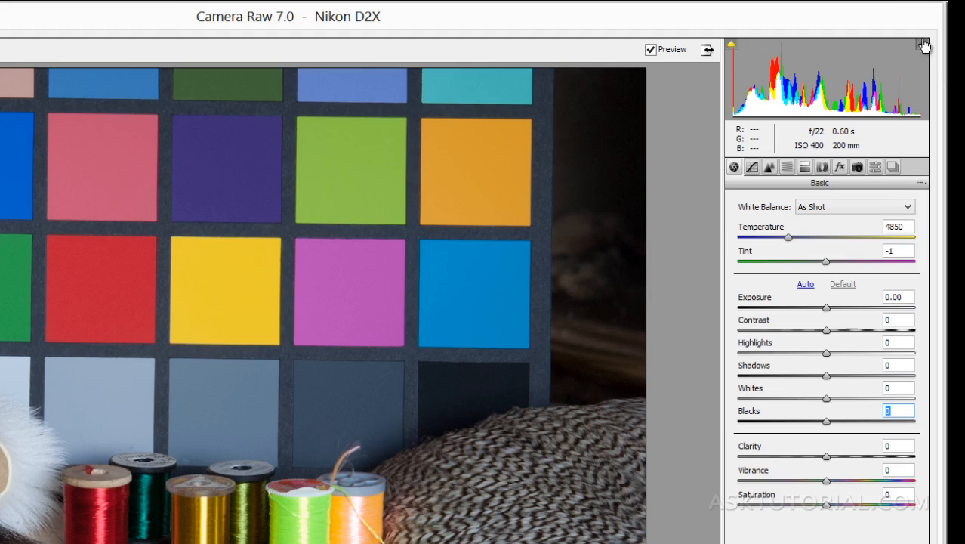
# - Turn on the shadow and highlight clipping warnings for the photo
pyautogui.click(732, 48)
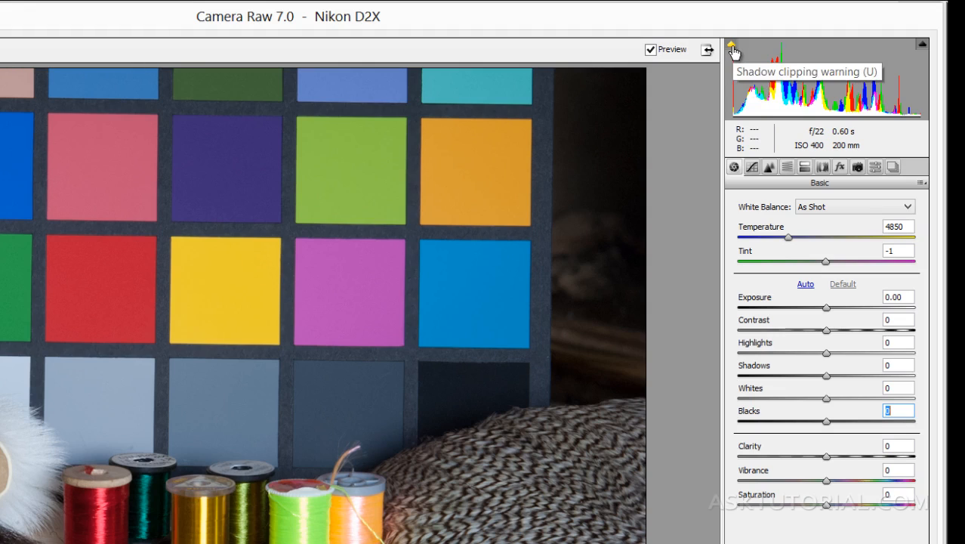
pyautogui.click(922, 44)
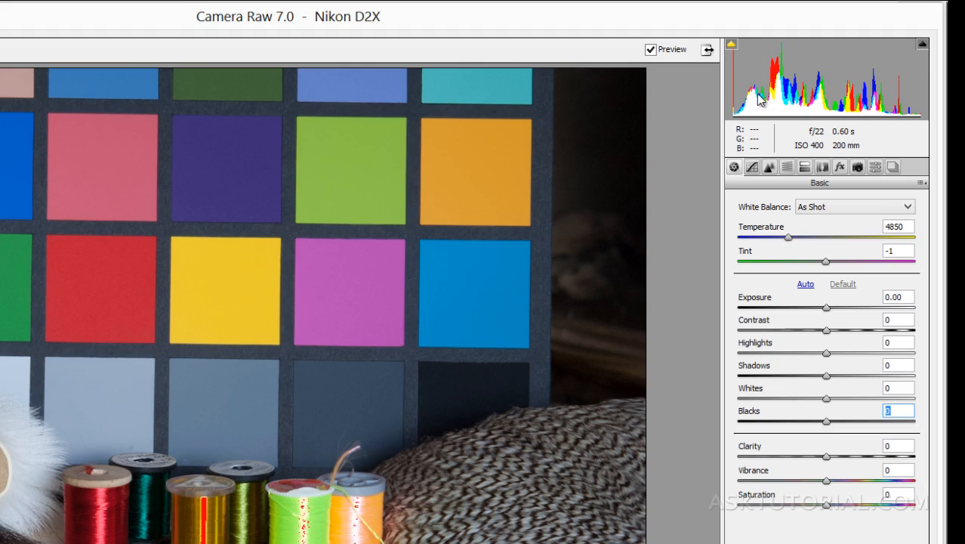
pyautogui.click(731, 45)
# - Try Blacks at -60, raise it to -7 while checking the shadow clipping, and reset it to 0
pyautogui.moveTo(827, 423); pyautogui.dragTo(775, 424)
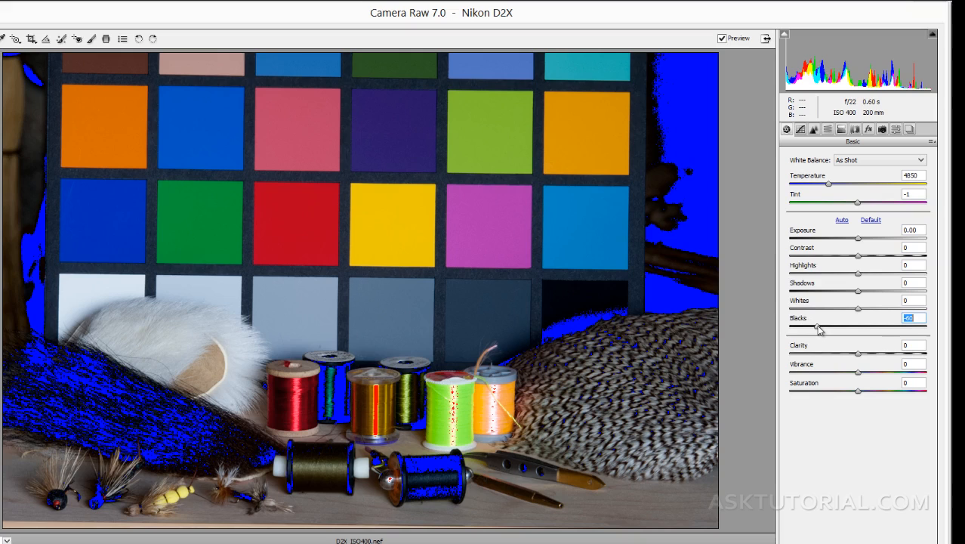
pyautogui.moveTo(819, 329)
pyautogui.mouseDown()
pyautogui.moveTo(851, 333)
pyautogui.moveTo(789, 332)
pyautogui.moveTo(831, 326)
pyautogui.mouseUp()
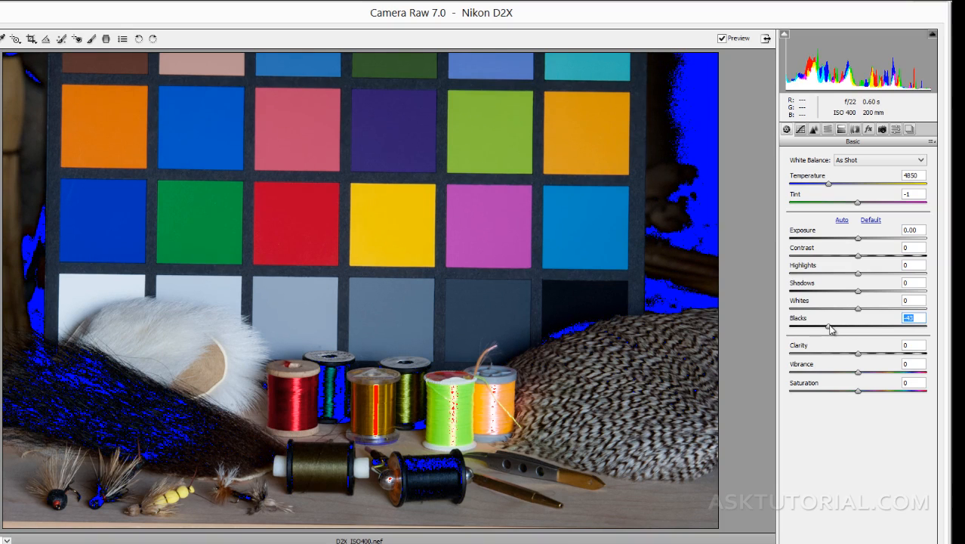
pyautogui.moveTo(830, 330); pyautogui.dragTo(855, 333)
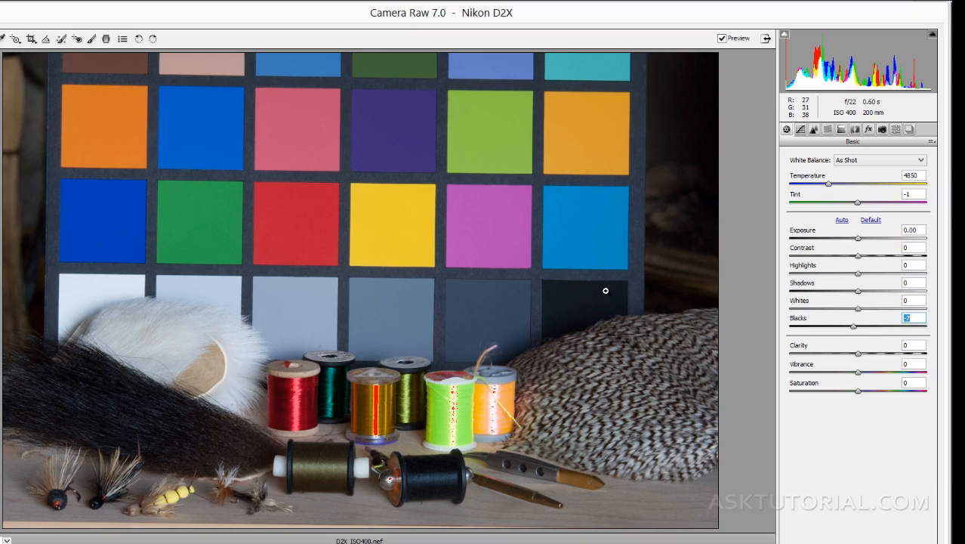
pyautogui.doubleClick(854, 327)
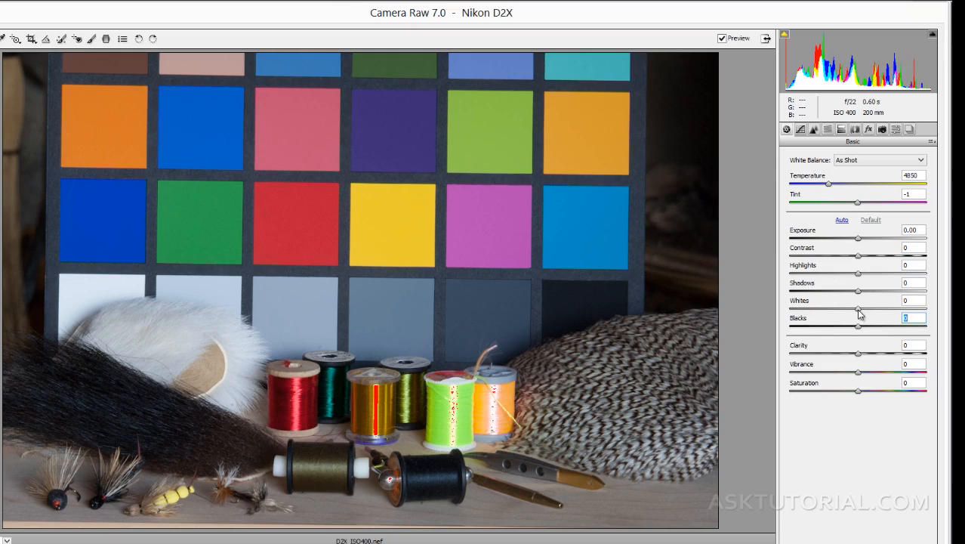
# - Try Whites at +85, reduce it to +8 while checking the highlight clipping, and reset it to 0
pyautogui.moveTo(858, 311); pyautogui.dragTo(917, 311)
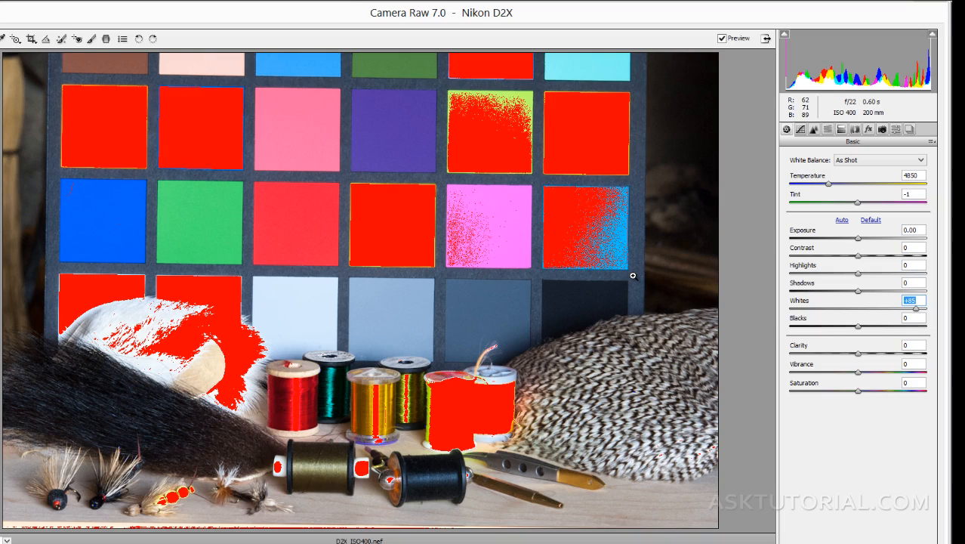
pyautogui.moveTo(919, 312); pyautogui.dragTo(864, 317)
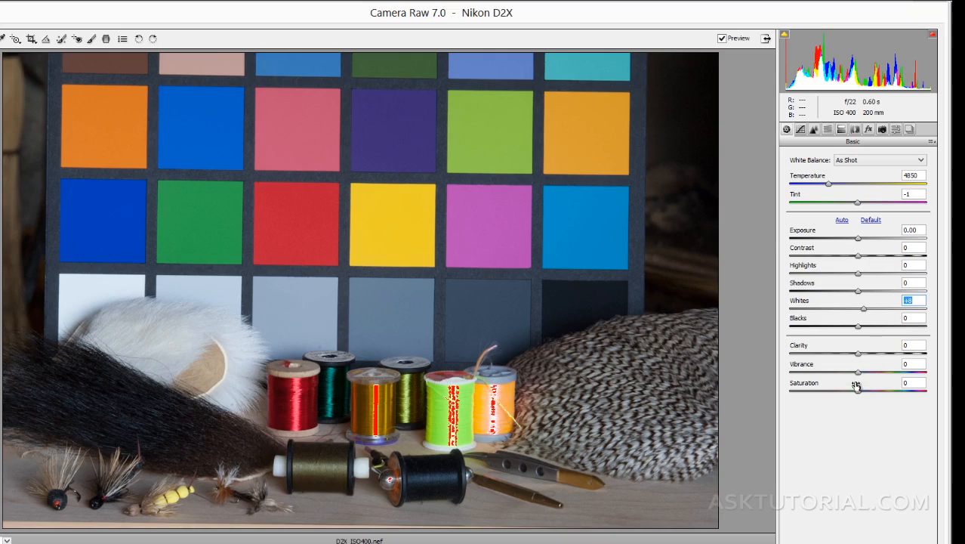
pyautogui.doubleClick(865, 312)
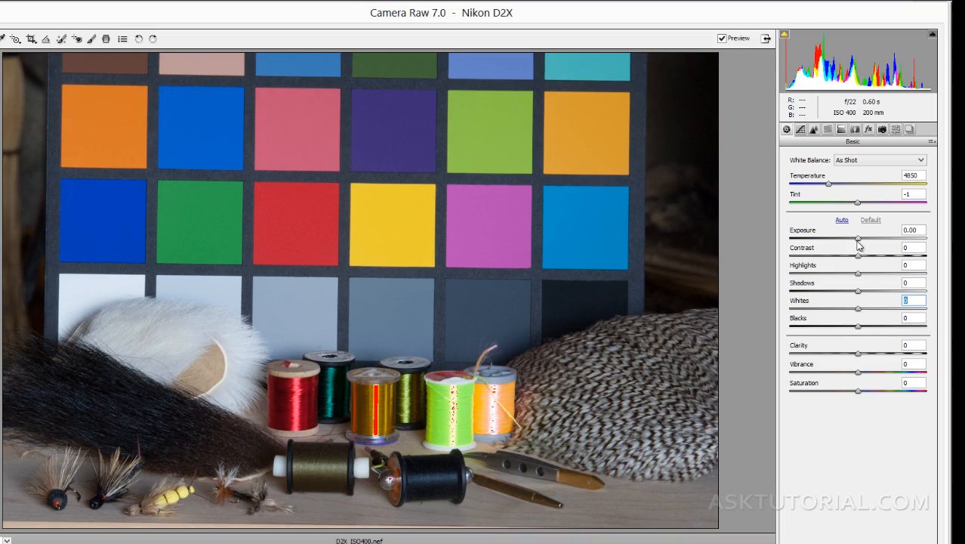
# - Try Exposure at -5.00 and reset it to 0.00
pyautogui.moveTo(858, 239); pyautogui.dragTo(791, 239)
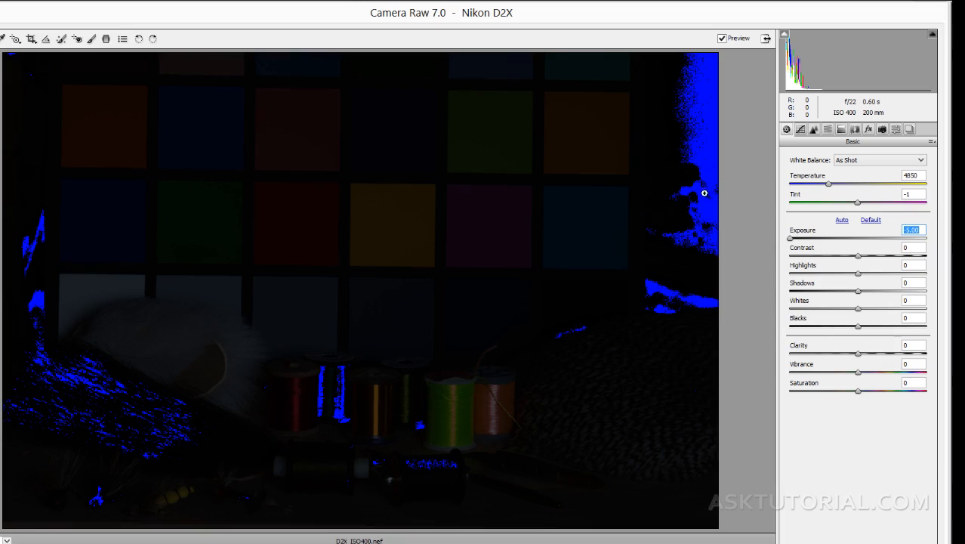
pyautogui.doubleClick(789, 240)
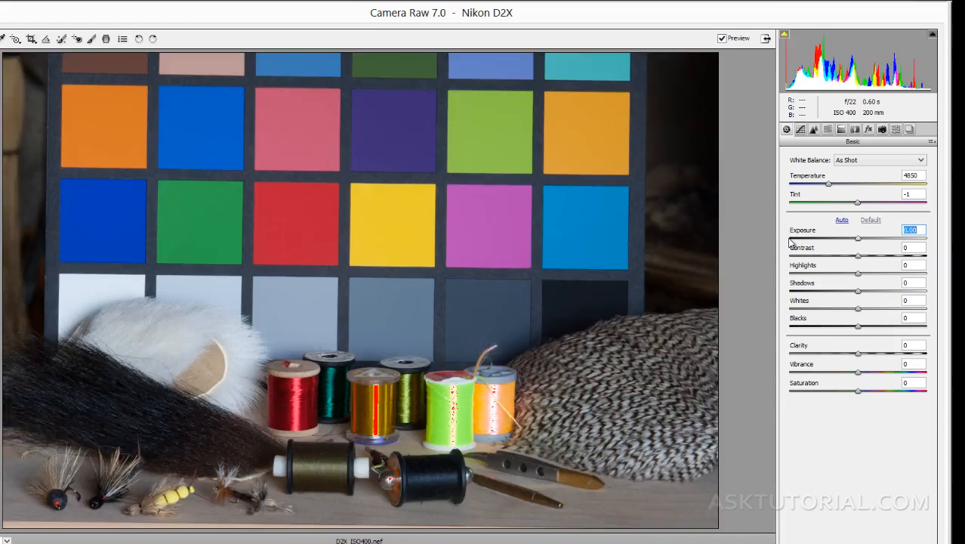
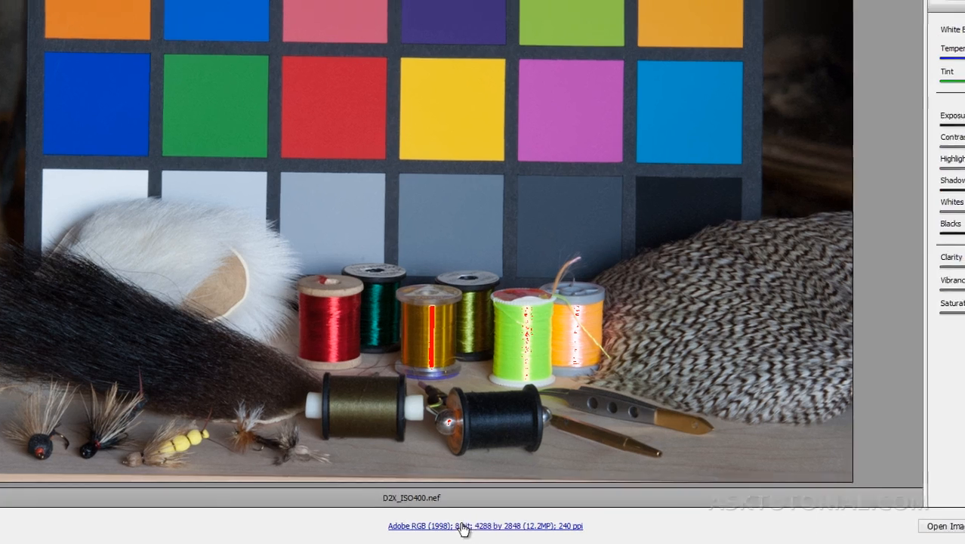
# - Set the workflow options to Adobe RGB (1998), 16 Bits/Channel and a size of 4288 by 2848 (12.2 MP)
pyautogui.click(468, 511)
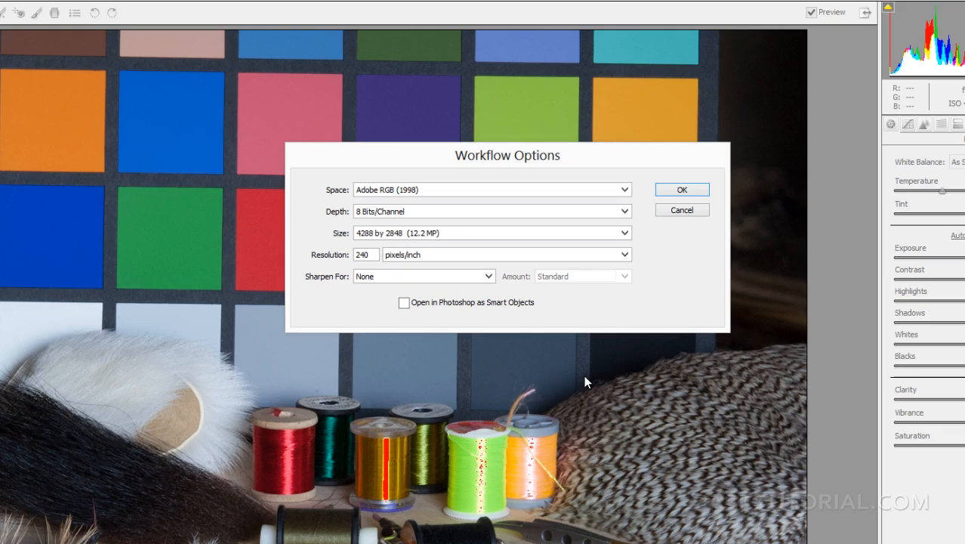
pyautogui.click(625, 190)
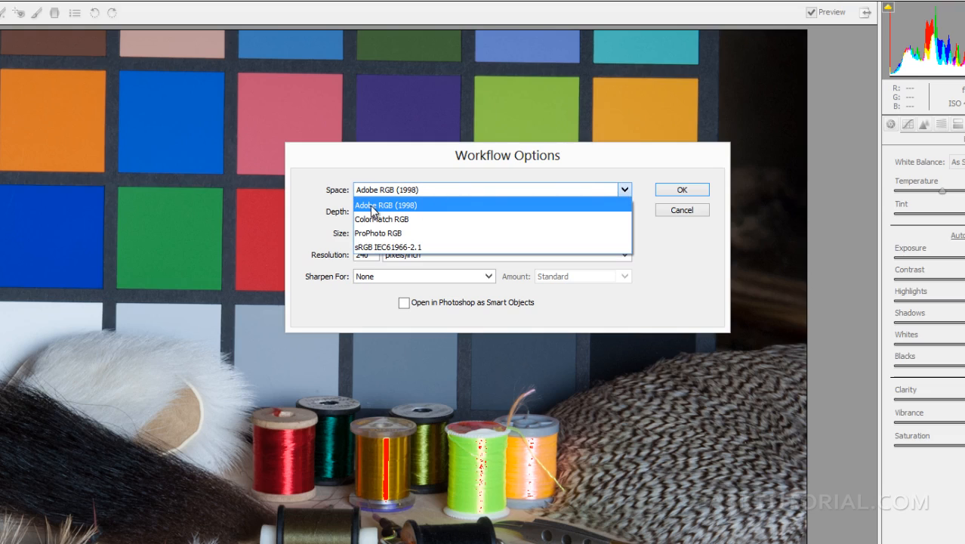
pyautogui.click(422, 207)
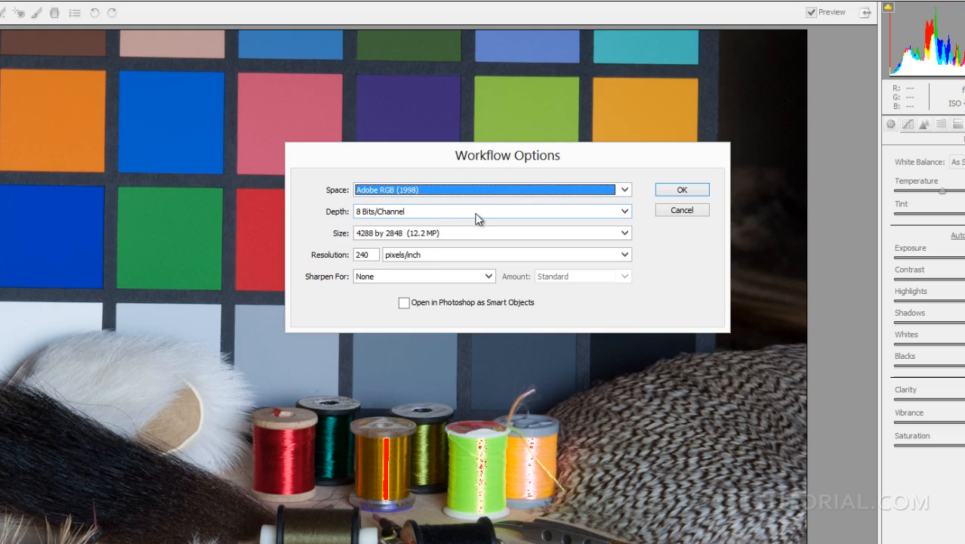
pyautogui.click(434, 212)
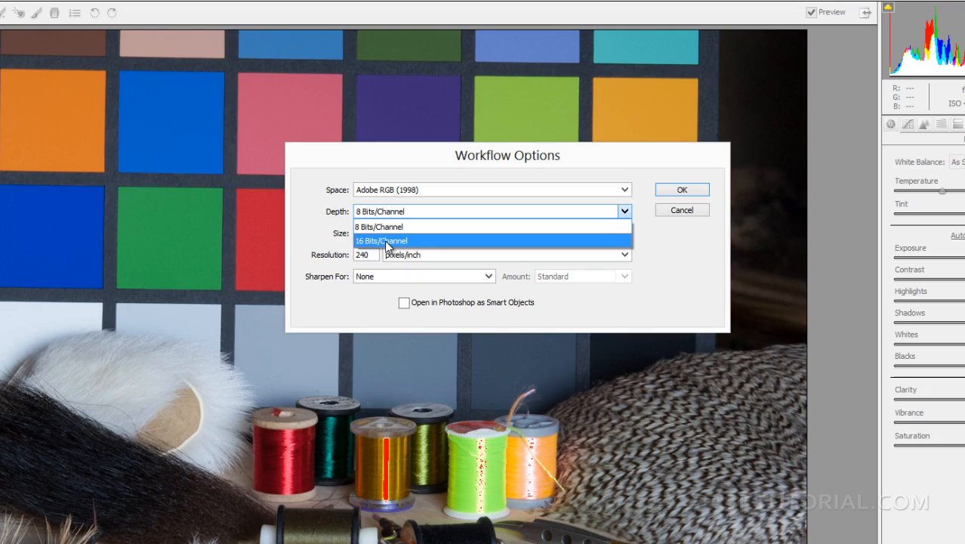
pyautogui.click(383, 241)
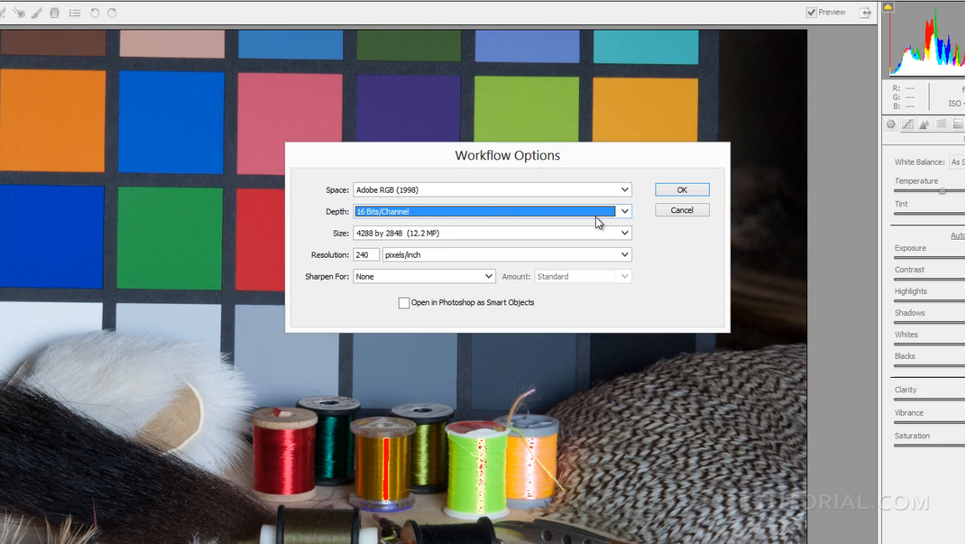
pyautogui.click(624, 212)
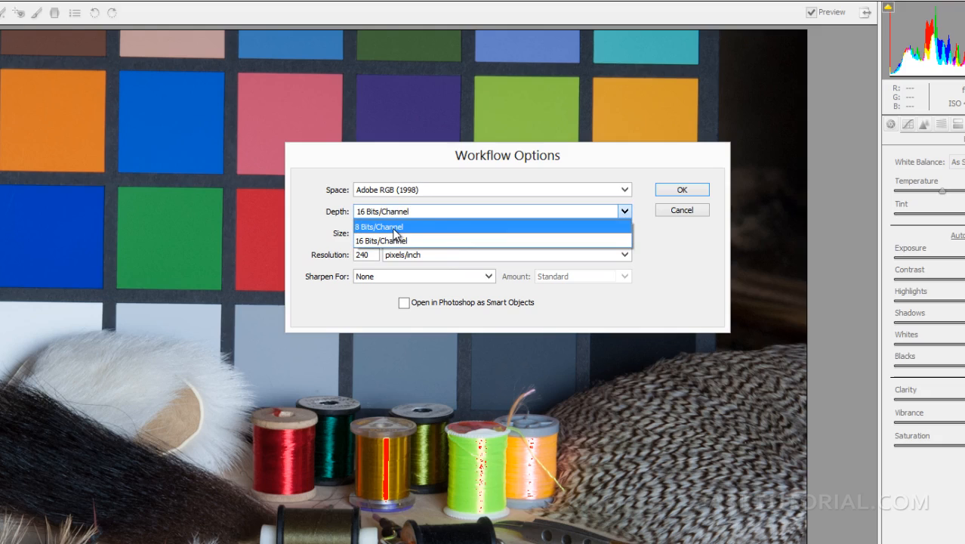
pyautogui.click(340, 238)
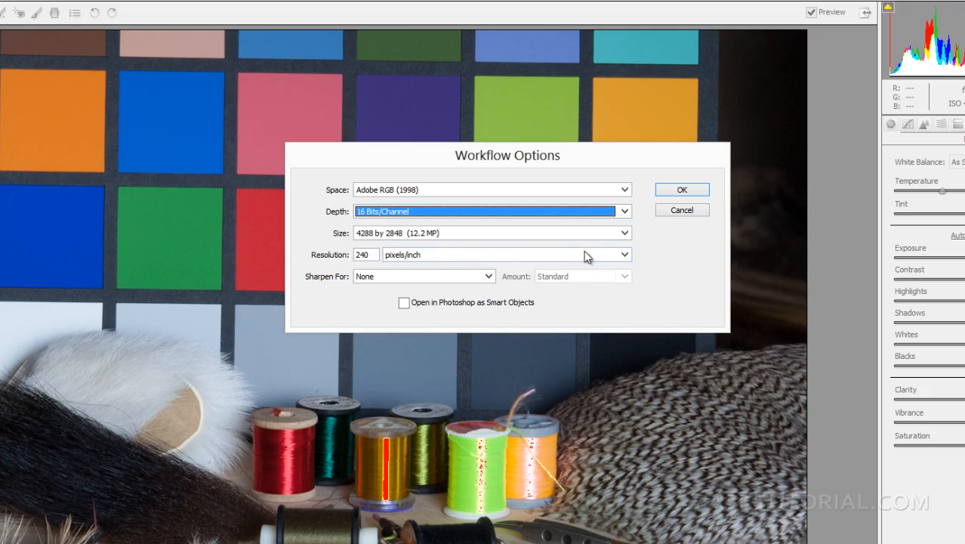
pyautogui.click(624, 233)
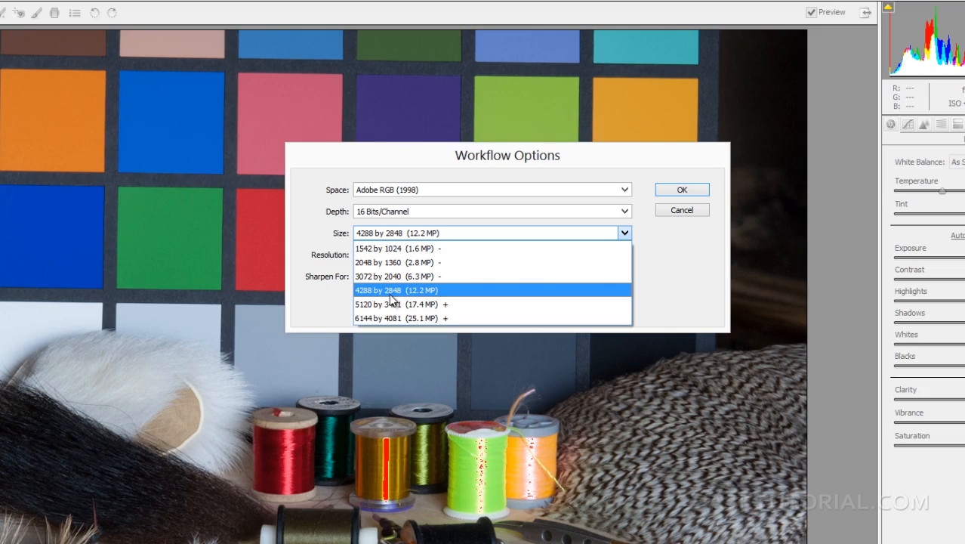
pyautogui.click(343, 295)
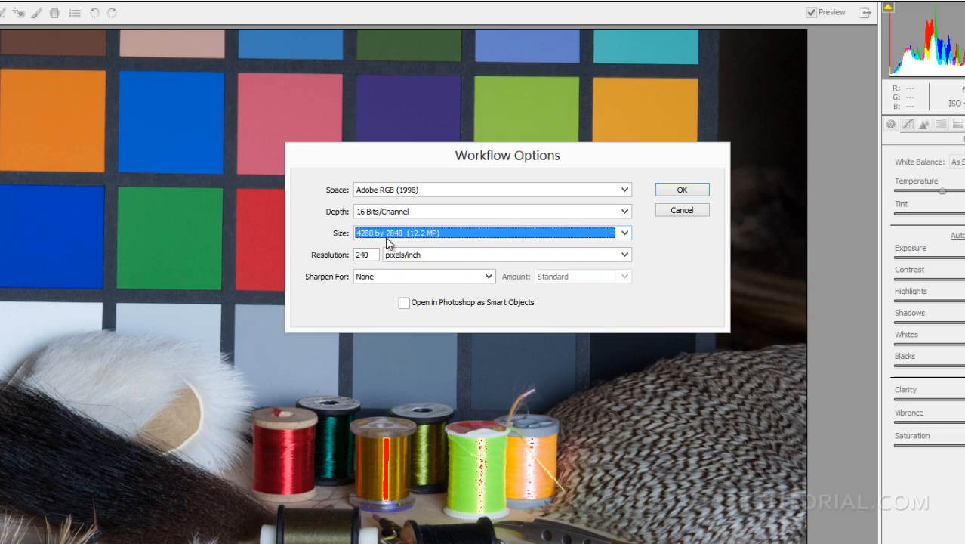
# - Try output resolutions of 300 and 72 pixels/inch and set the resolution back to 240
pyautogui.click(368, 253)
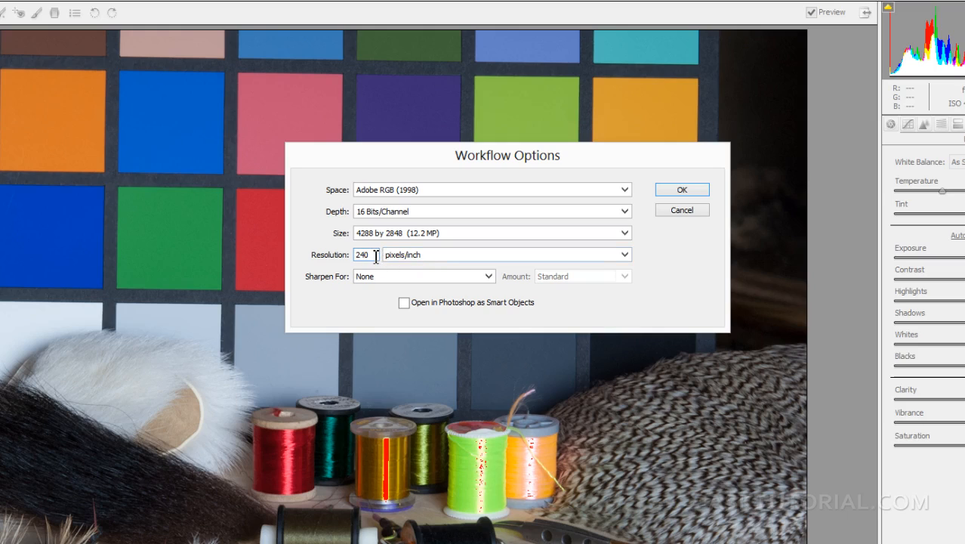
pyautogui.moveTo(375, 257); pyautogui.dragTo(347, 258)
pyautogui.write('300')
pyautogui.press('BackSpace')
pyautogui.press('BackSpace')
pyautogui.press('BackSpace')
pyautogui.write('240')
pyautogui.press('BackSpace')
pyautogui.press('BackSpace')
pyautogui.press('BackSpace')
pyautogui.write('72')
pyautogui.press('BackSpace')
pyautogui.press('BackSpace')
pyautogui.write('240')
# - Try output sharpening for Screen and for Glossy Paper with a High amount, and set it back to None
pyautogui.click(491, 277)
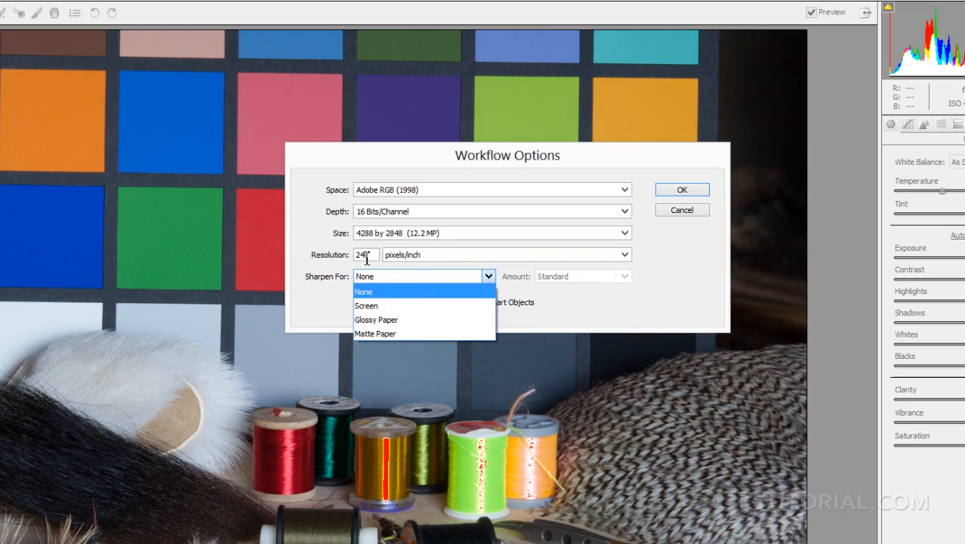
pyautogui.click(374, 306)
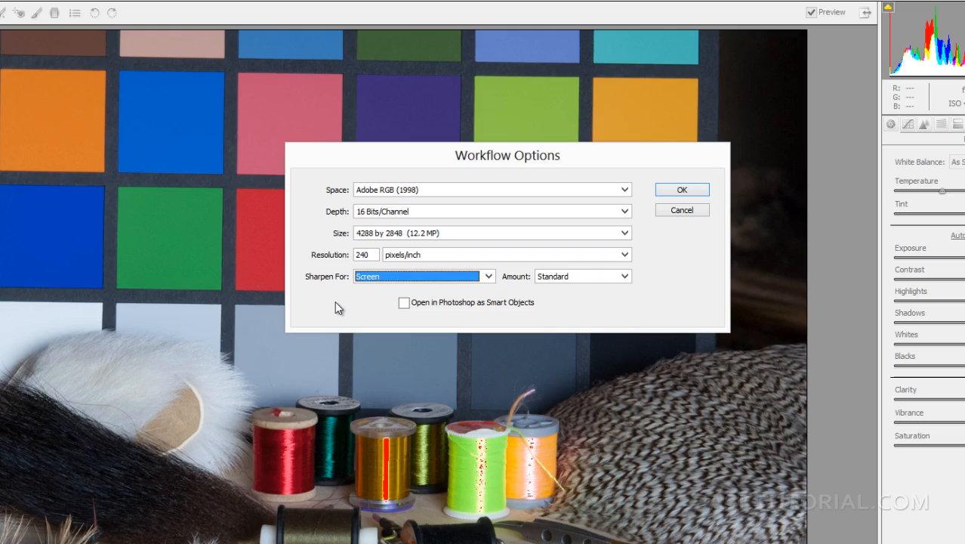
pyautogui.click(489, 276)
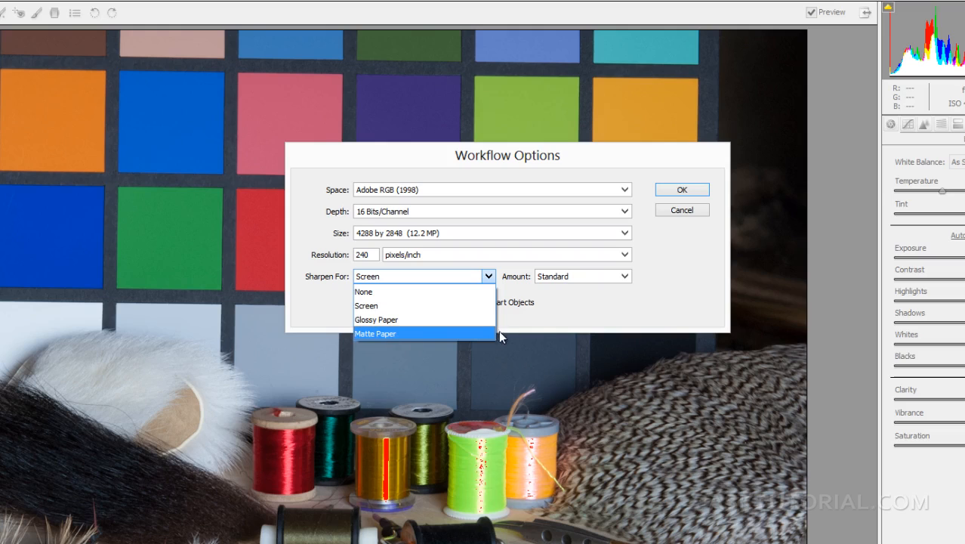
pyautogui.click(463, 312)
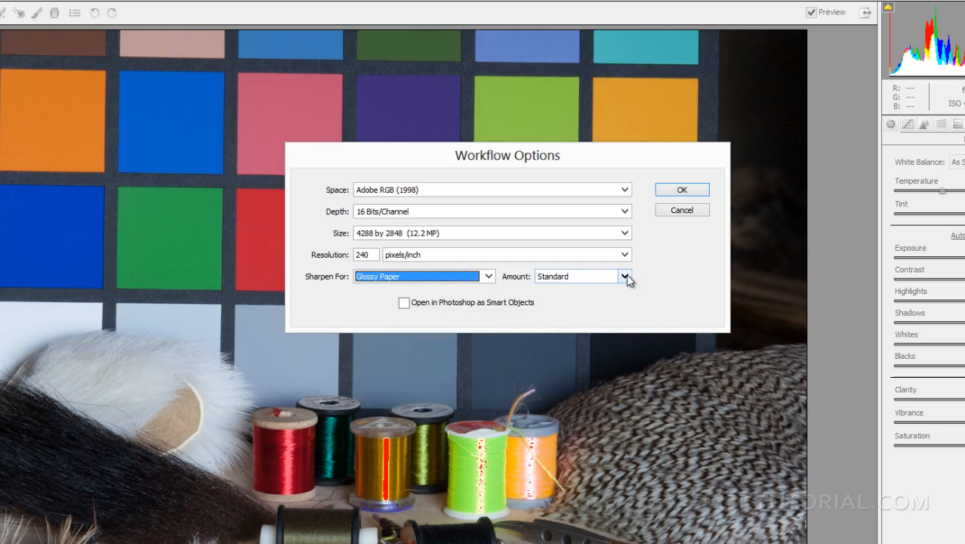
pyautogui.click(626, 275)
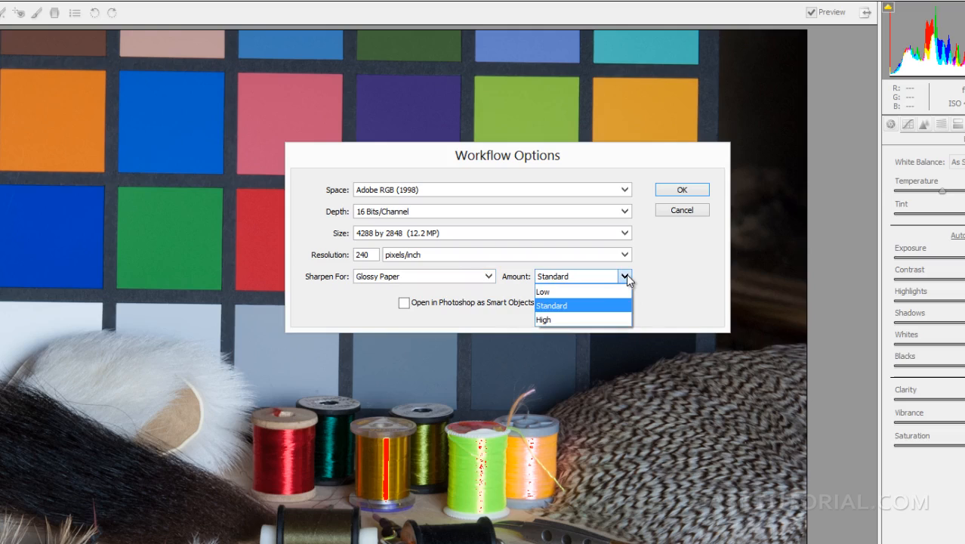
pyautogui.click(555, 321)
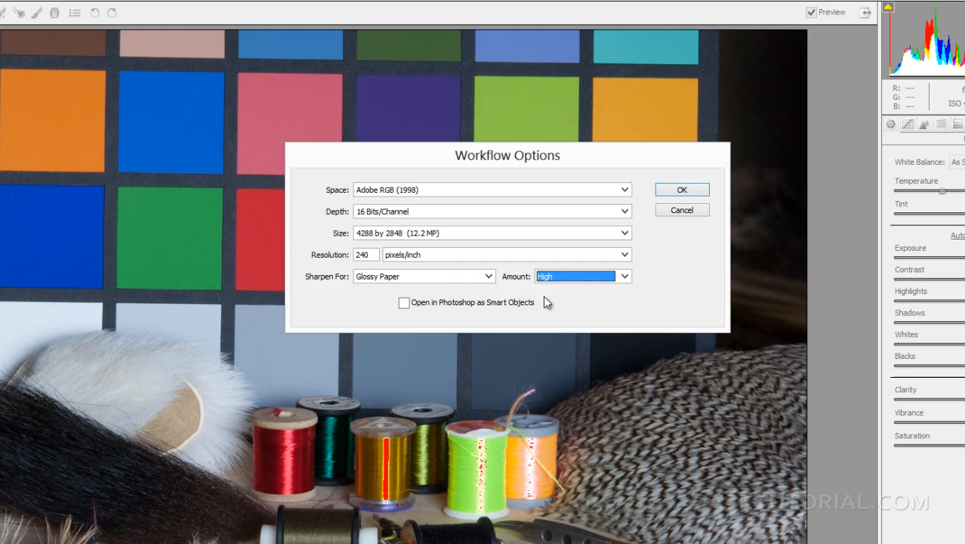
pyautogui.click(488, 277)
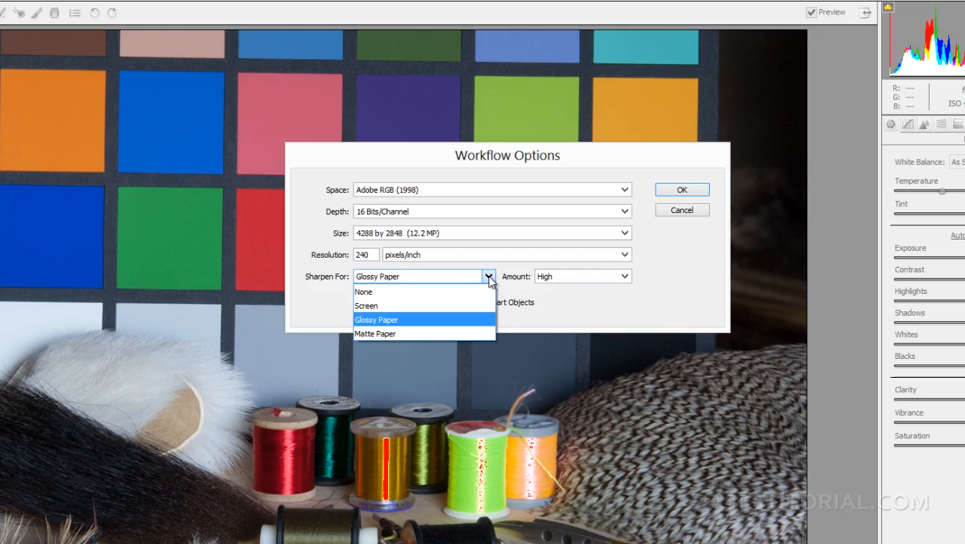
pyautogui.click(430, 293)
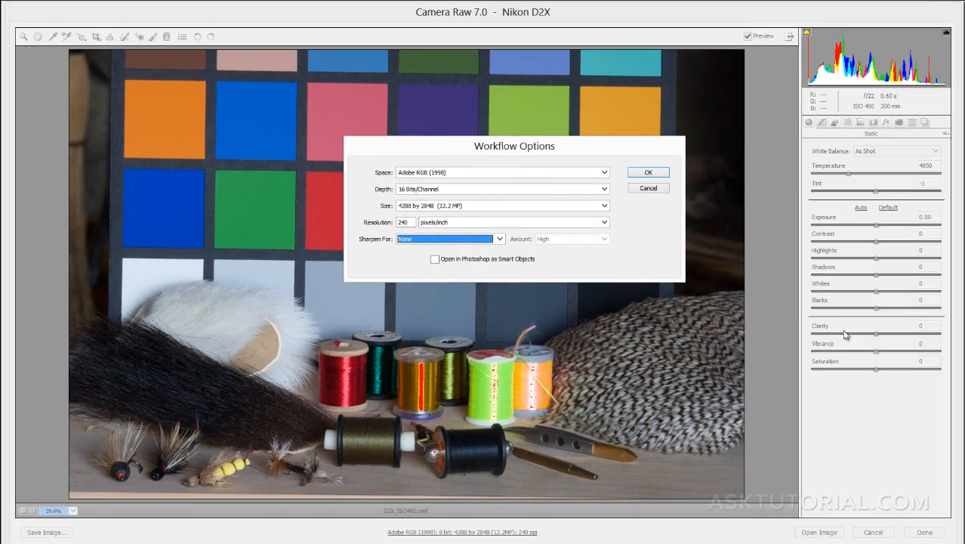
# - Apply the workflow options, and reopen them for review without changing anything
pyautogui.click(647, 174)
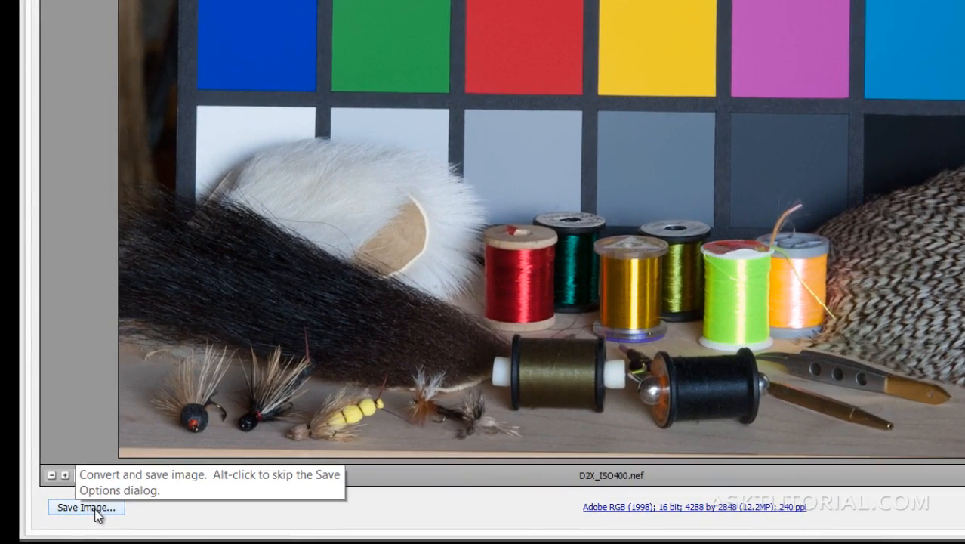
pyautogui.click(616, 510)
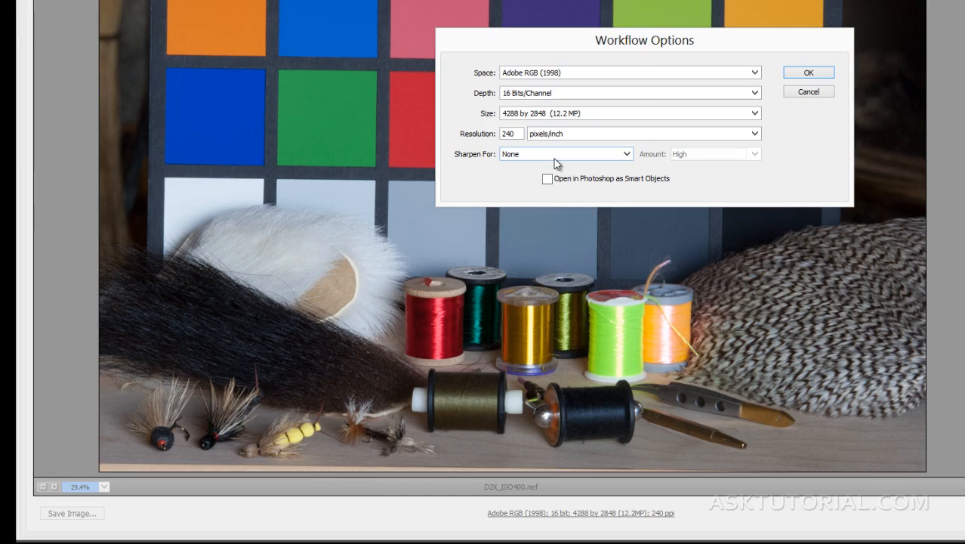
pyautogui.click(813, 93)
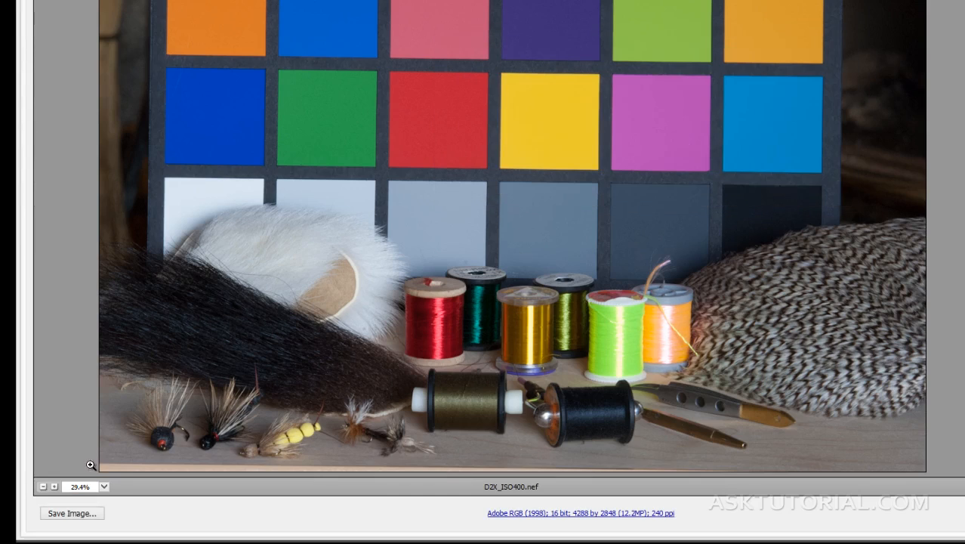
# - Open the save options for the photo and compose the file name from Document Name plus the text "mi copia modificada"
pyautogui.click(67, 514)
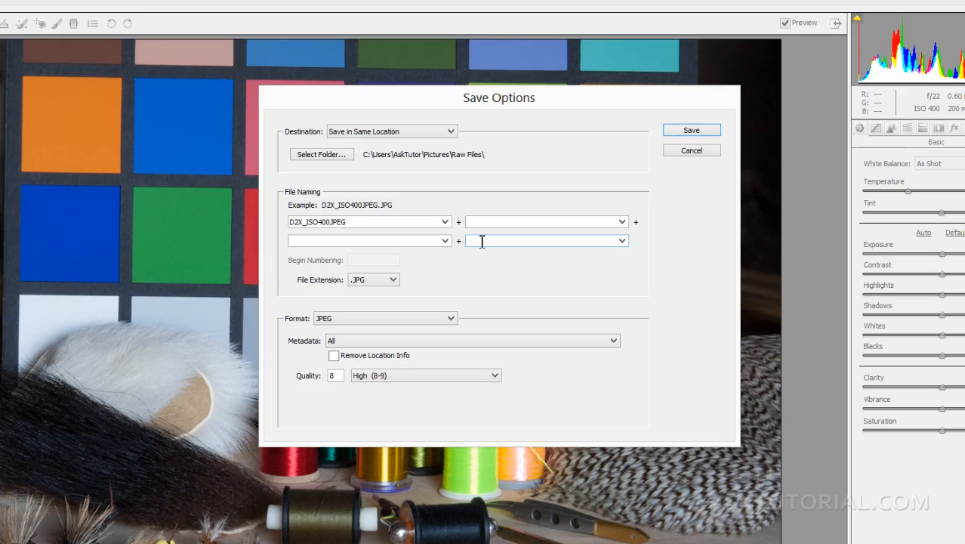
pyautogui.click(318, 156)
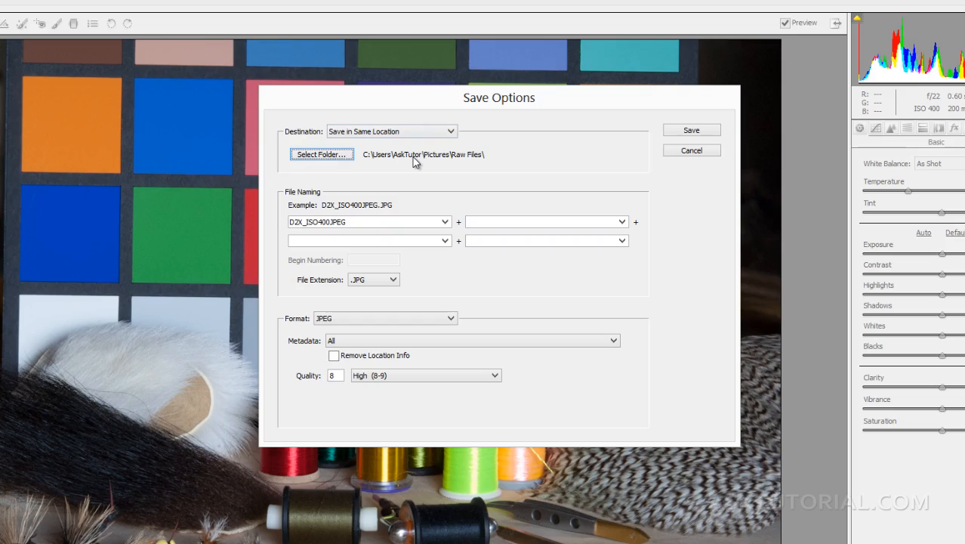
pyautogui.click(445, 222)
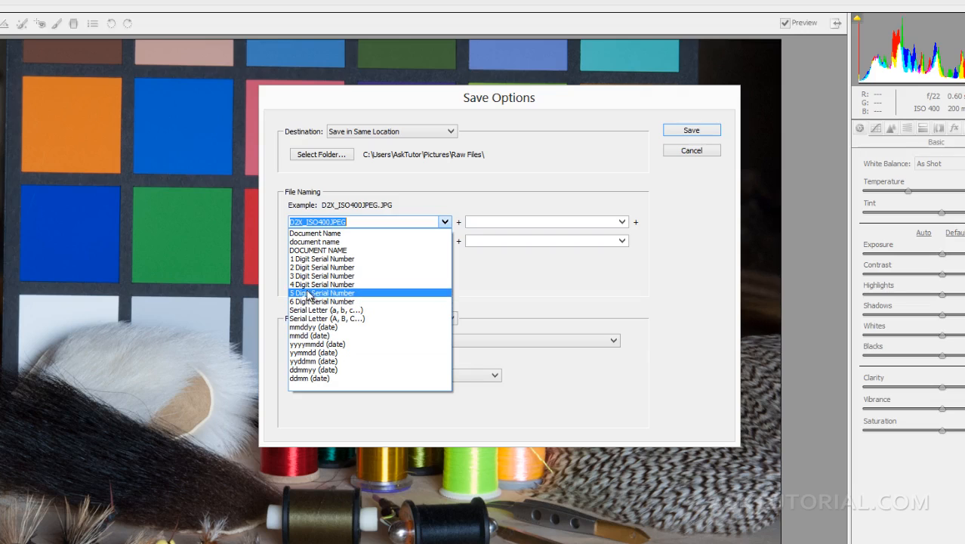
pyautogui.click(445, 221)
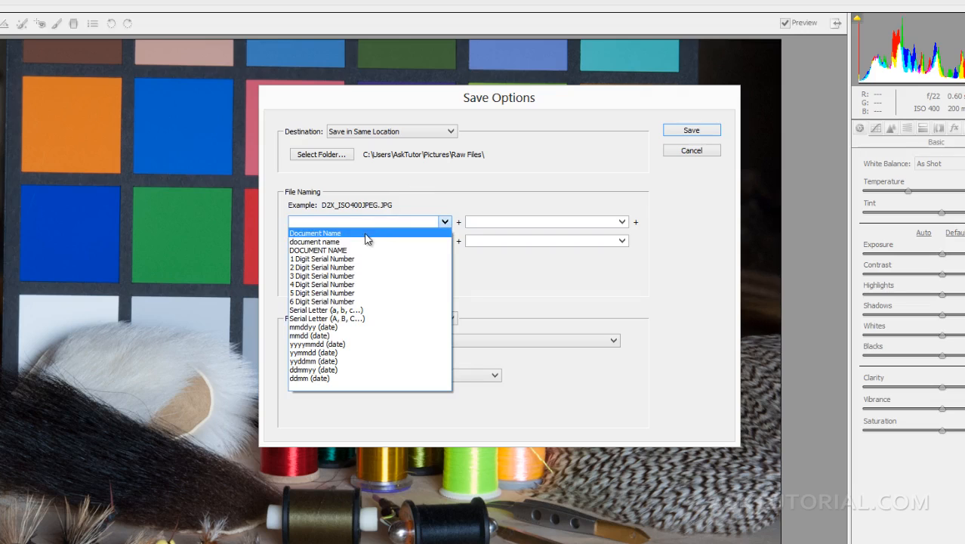
pyautogui.click(331, 233)
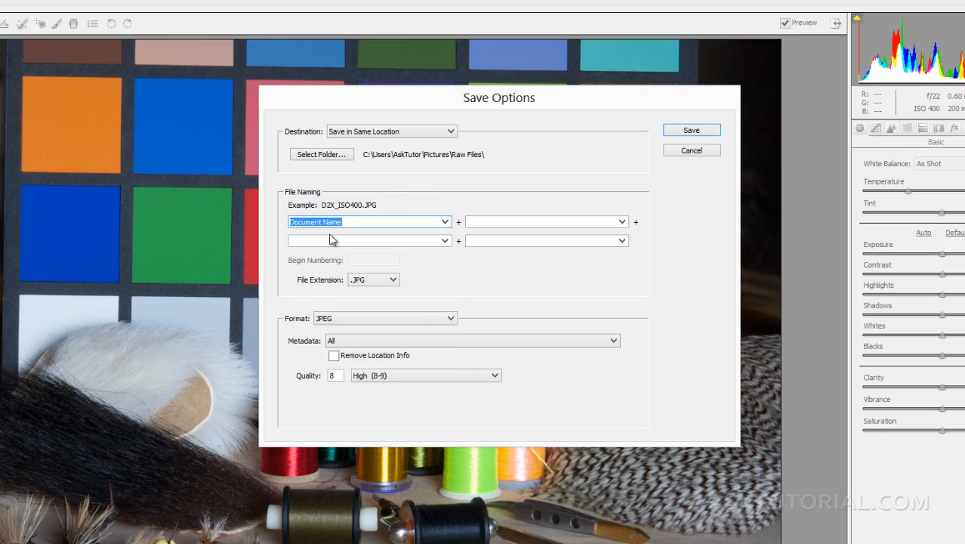
pyautogui.click(484, 221)
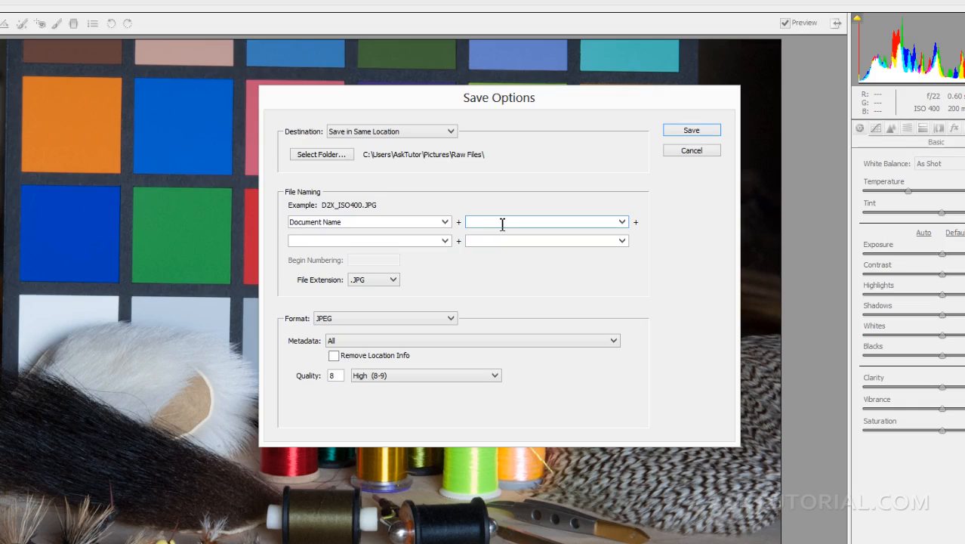
pyautogui.write('mi copia modificada')
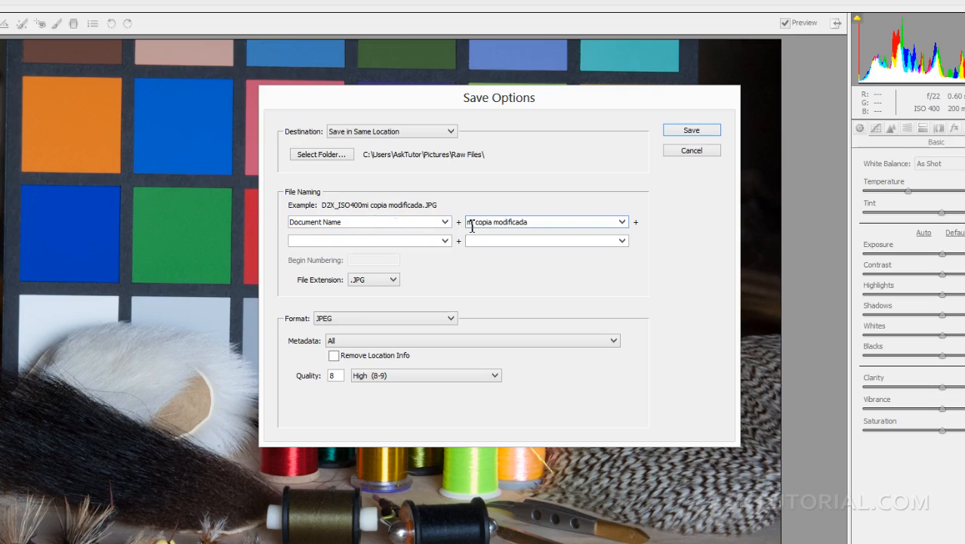
# - Try yyyymmdd (date) as the first part of the file name and replace it with 4 Digit Serial Number
pyautogui.click(445, 222)
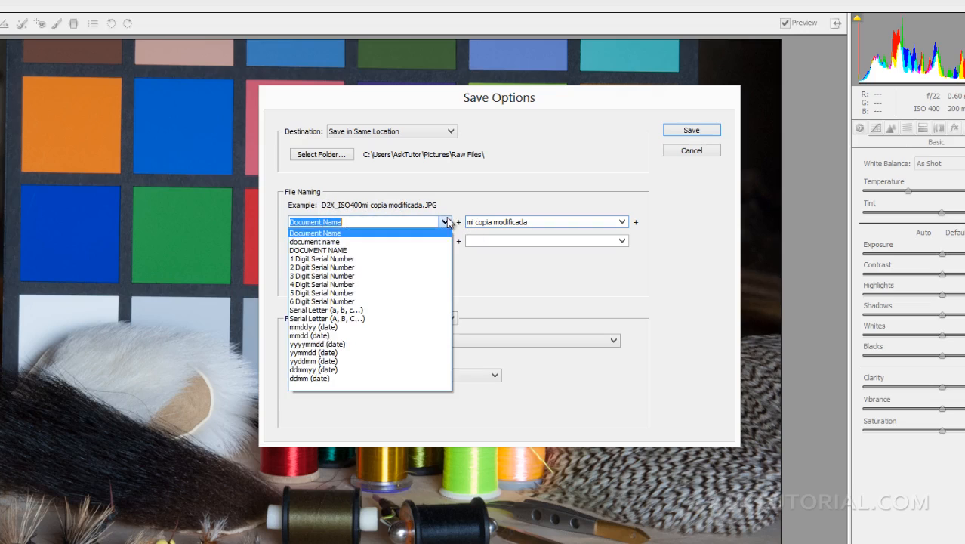
pyautogui.click(329, 347)
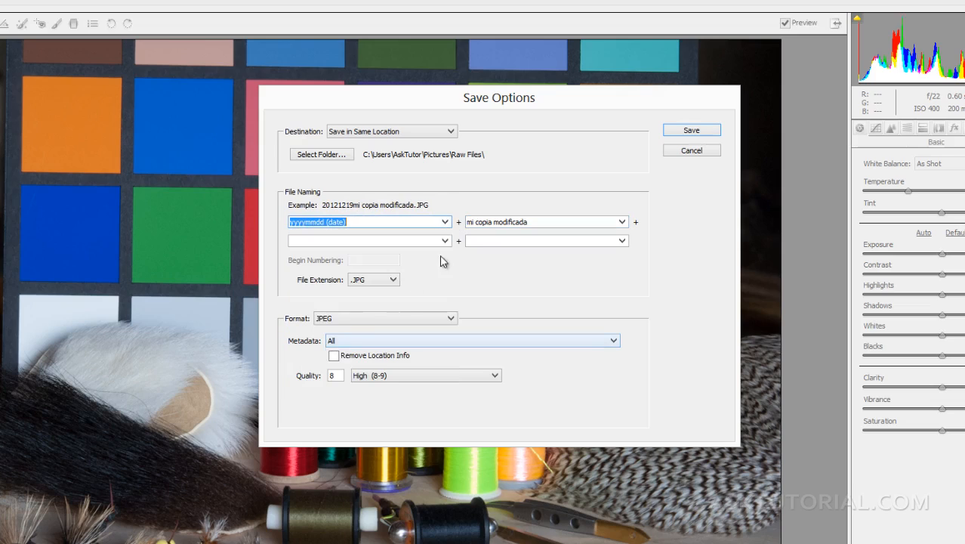
pyautogui.click(446, 223)
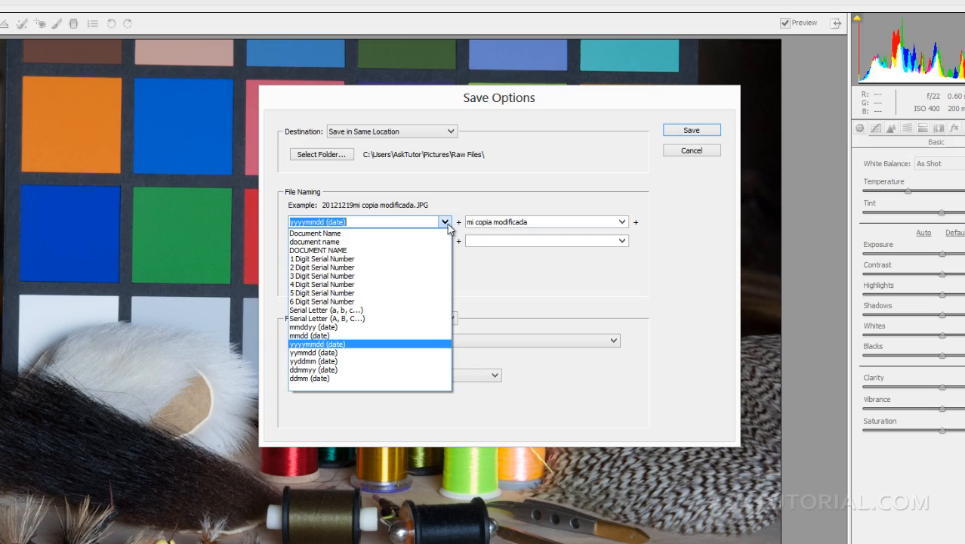
pyautogui.click(379, 285)
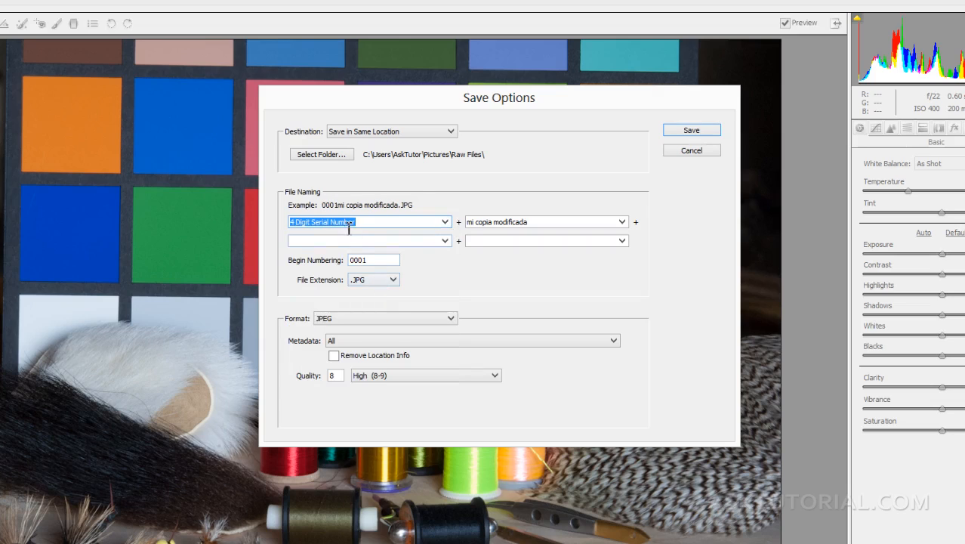
# - Change the first part of the file name to 2 Digit Serial Number and the second part to "_mi copia modificada"
pyautogui.click(443, 223)
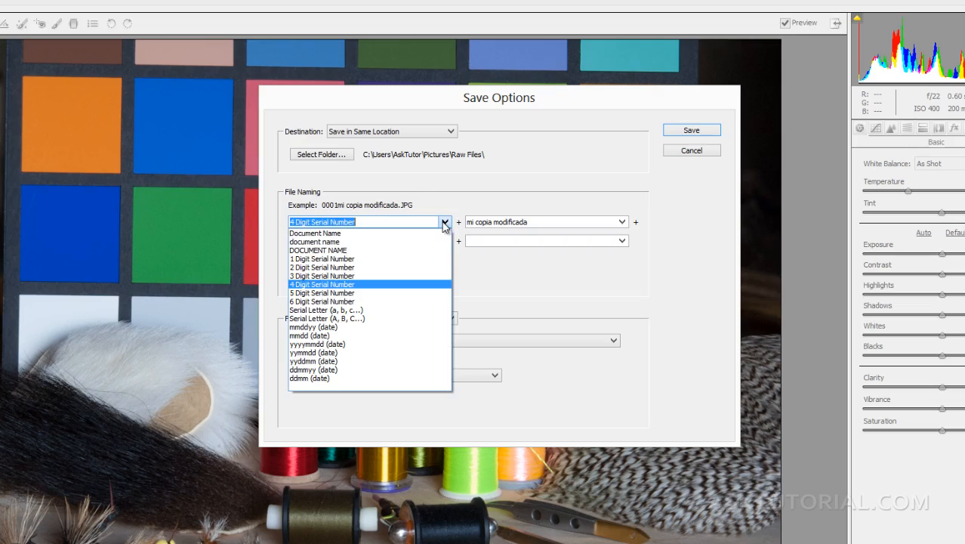
pyautogui.click(393, 268)
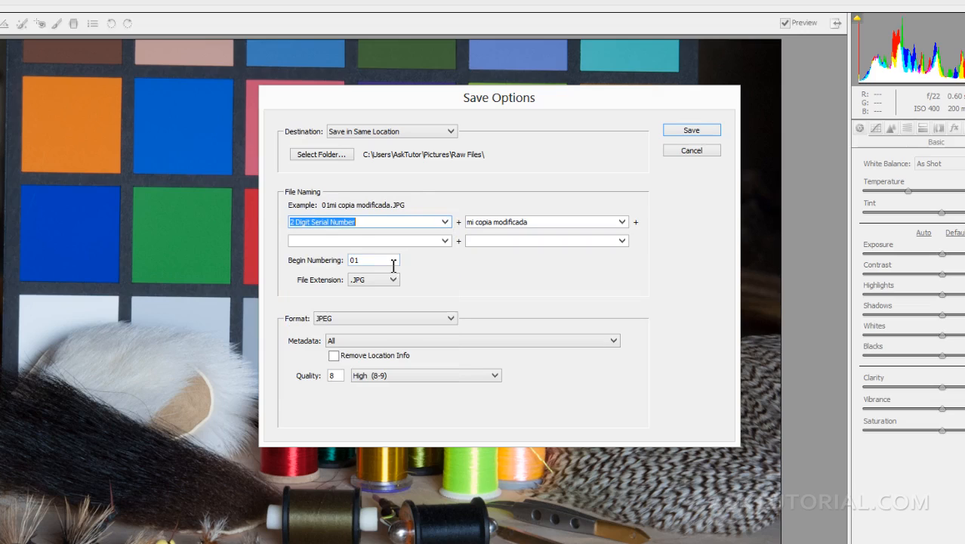
pyautogui.click(468, 223)
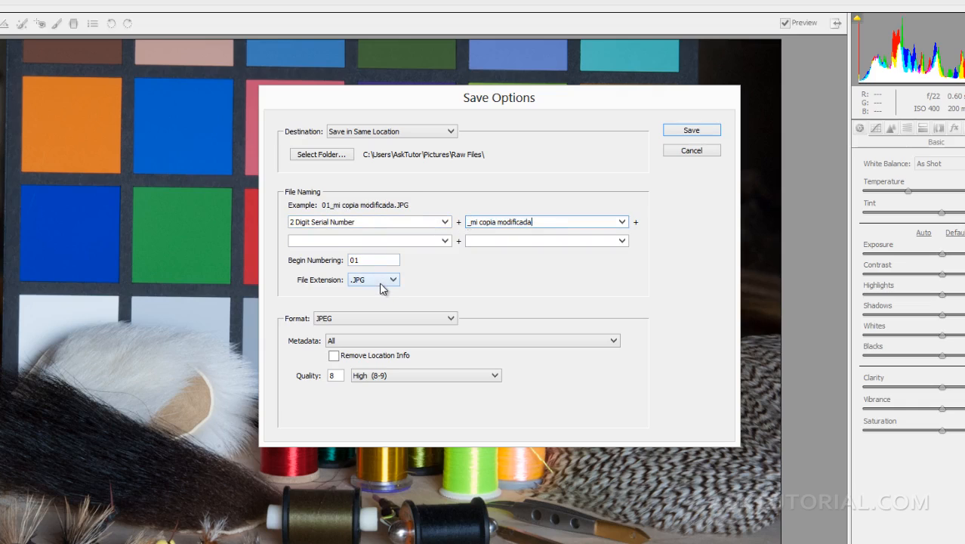
pyautogui.click(361, 261)
pyautogui.click(361, 261)
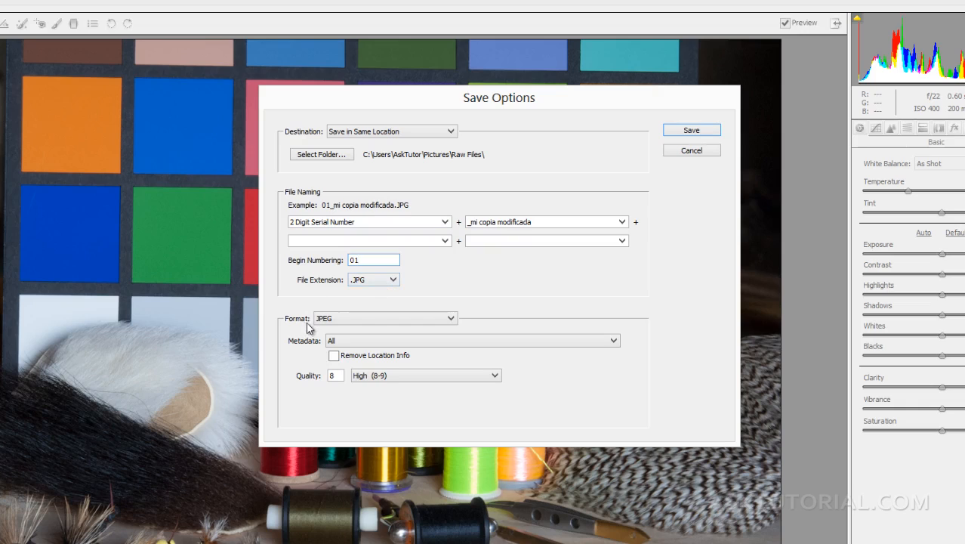
# - Try TIFF as the format of the saved copy and set it back to JPEG
pyautogui.click(449, 318)
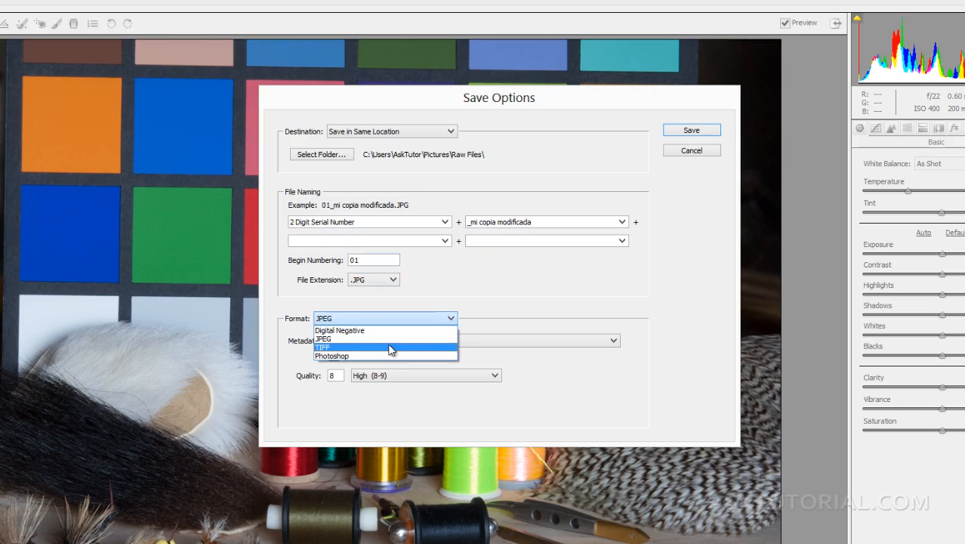
pyautogui.click(327, 348)
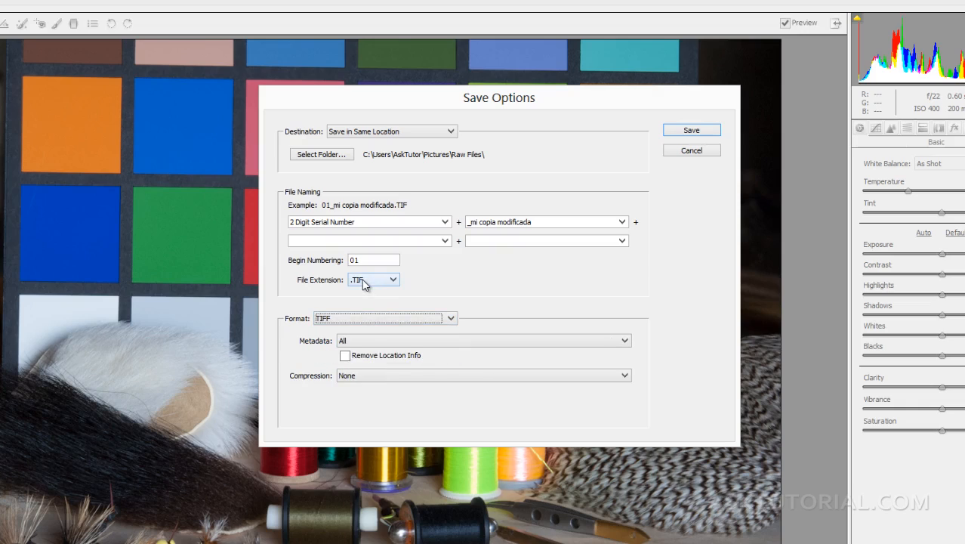
pyautogui.click(398, 321)
pyautogui.click(354, 340)
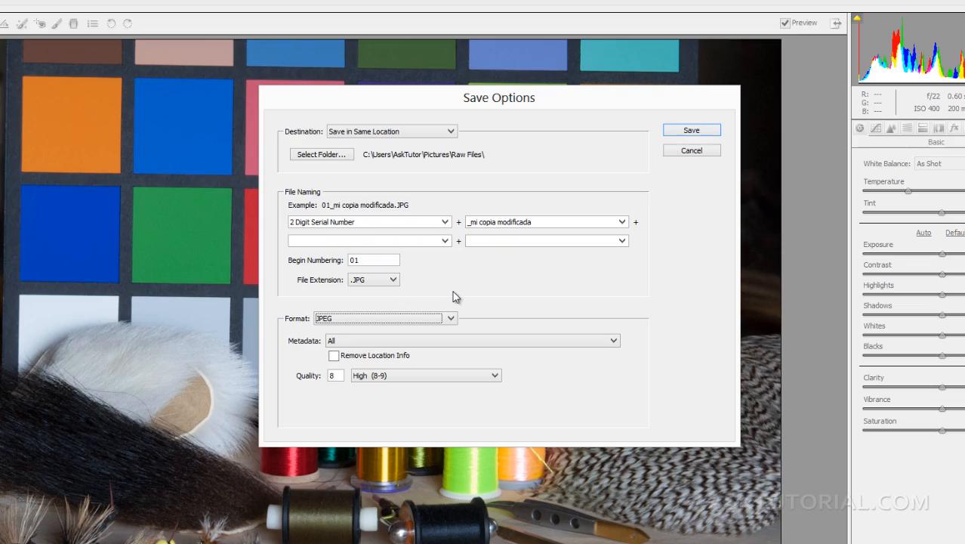
# - Try limiting the saved copy's metadata to Copyright Only and set it back to All
pyautogui.click(485, 341)
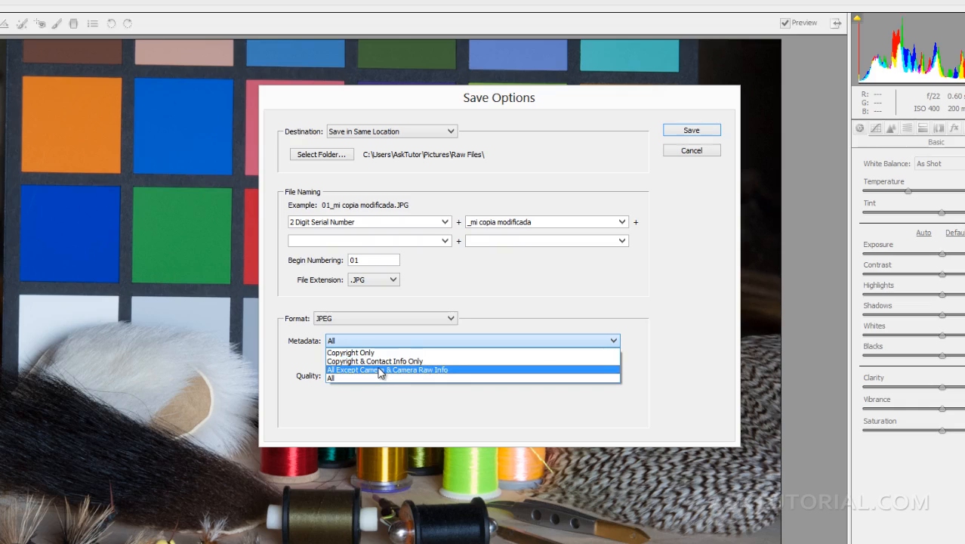
pyautogui.click(359, 353)
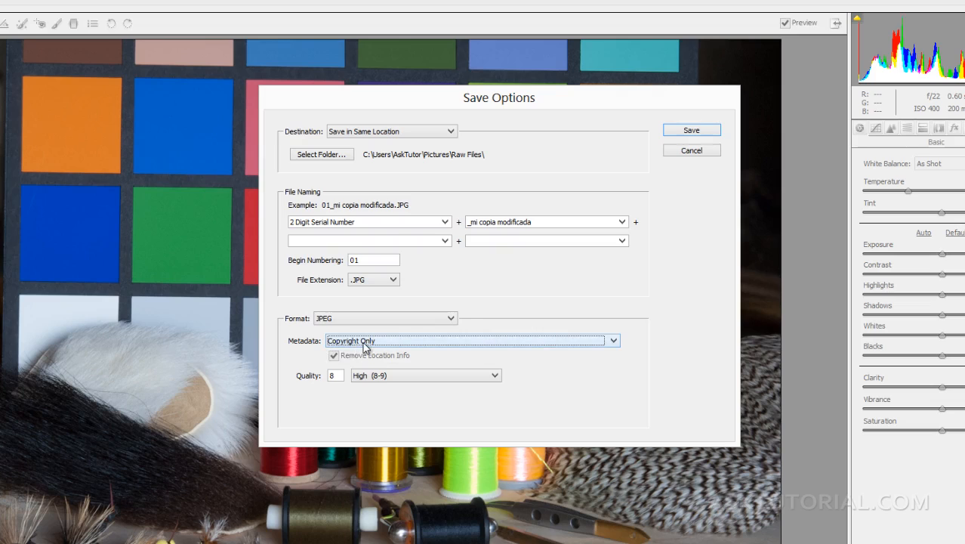
pyautogui.click(360, 343)
pyautogui.click(354, 377)
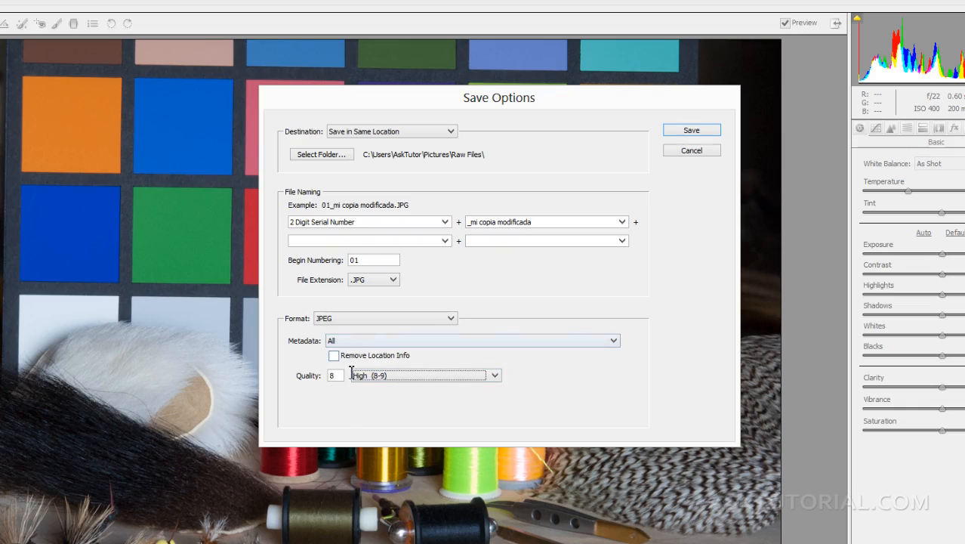
# - Try Maximum (10-12) as the JPEG quality and set it back to High (8-9)
pyautogui.click(368, 377)
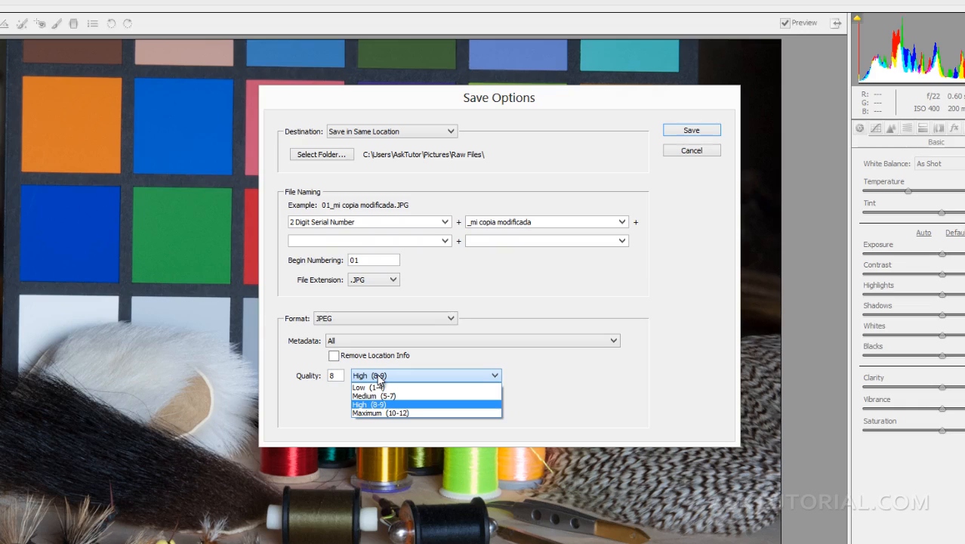
pyautogui.click(390, 413)
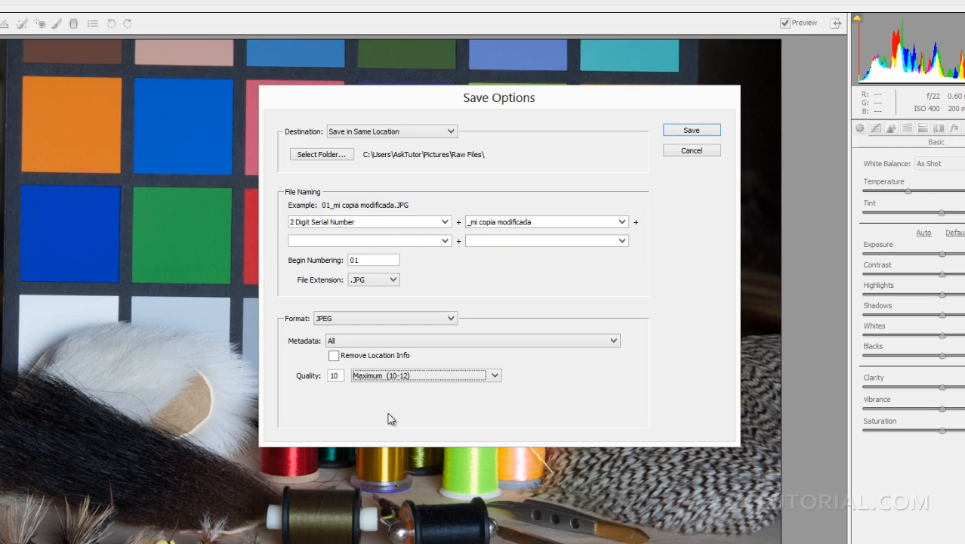
pyautogui.click(374, 385)
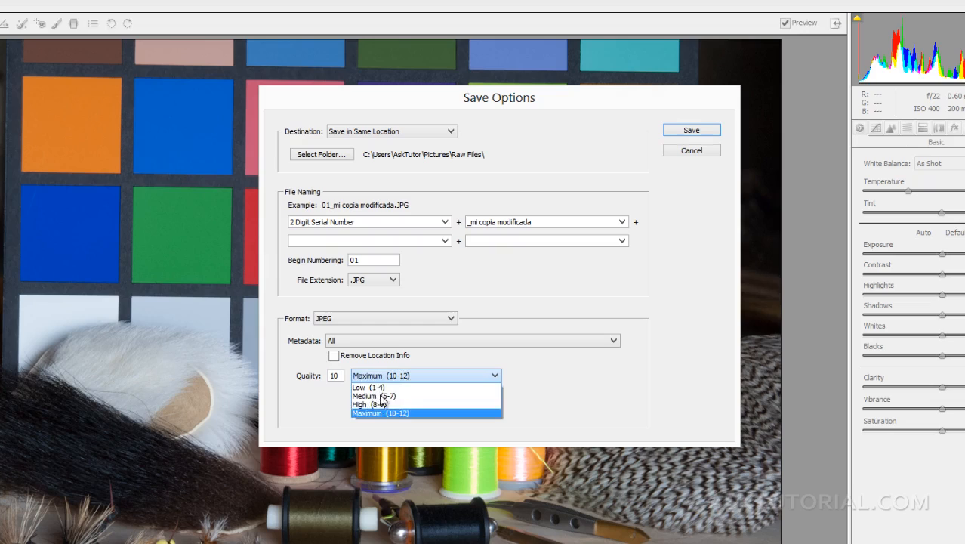
pyautogui.click(374, 405)
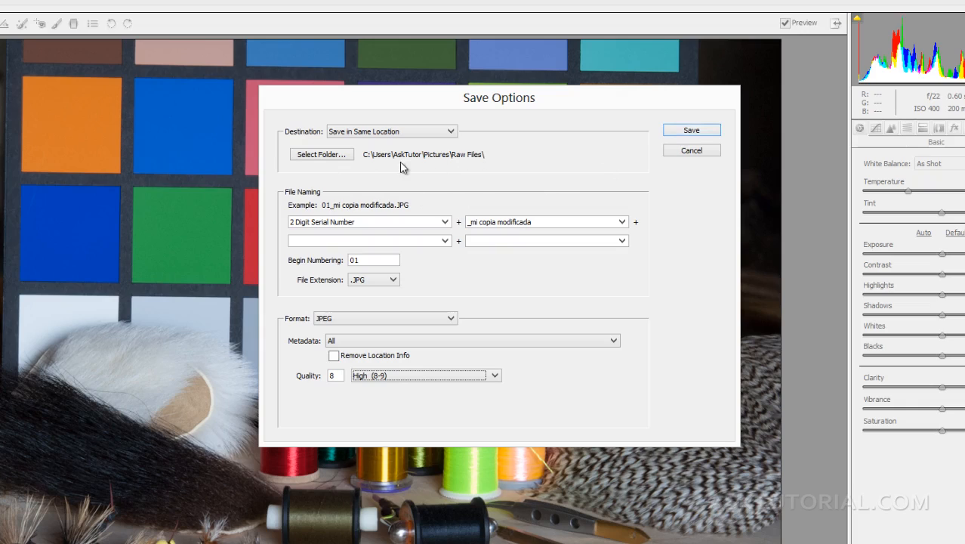
# - Save the JPEG copy, finish the Camera Raw session, and select 01_mi copia modificada.JPG in Bridge's Raw Files folder
pyautogui.click(689, 132)
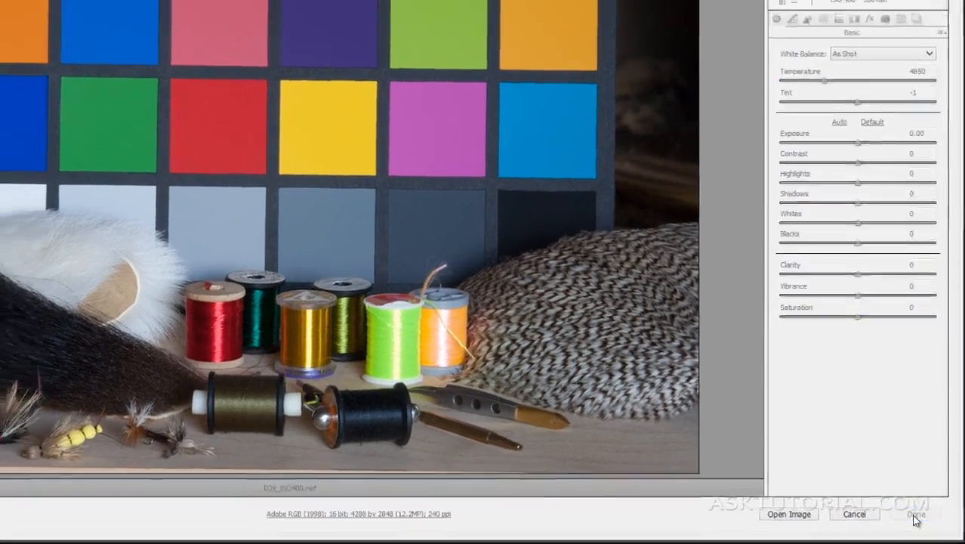
pyautogui.click(924, 519)
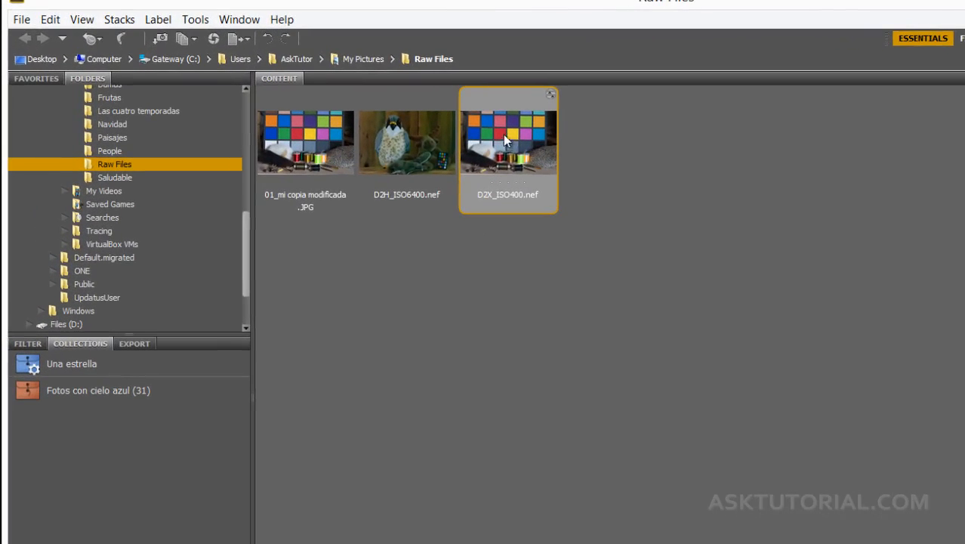
pyautogui.click(302, 170)
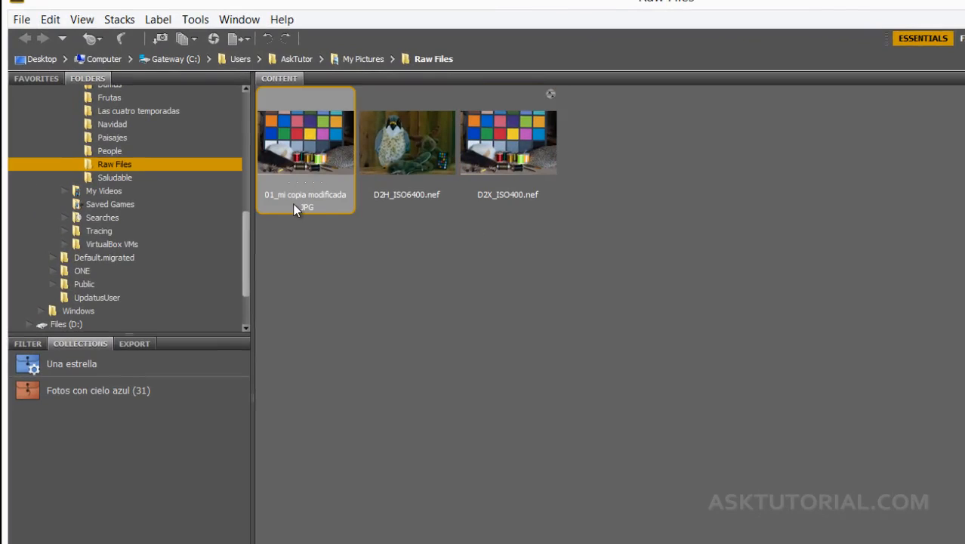